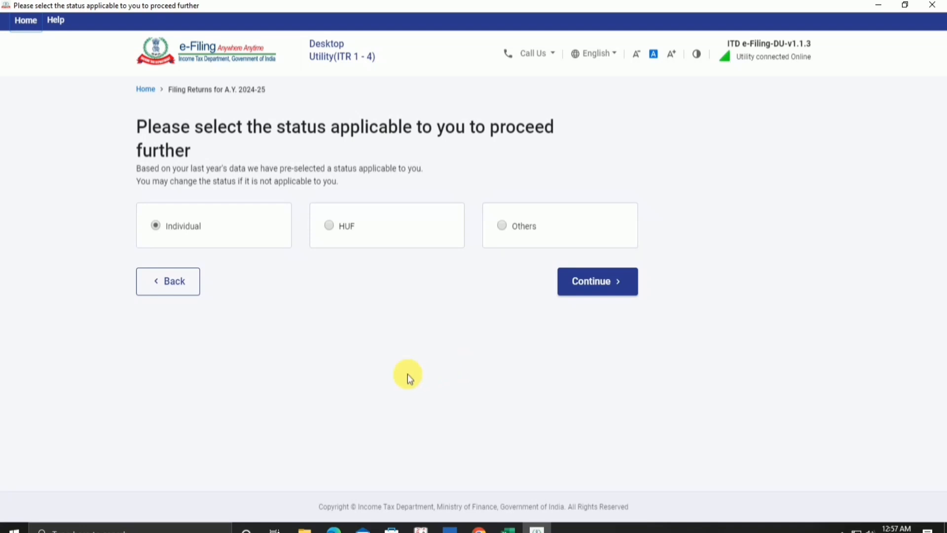
Continue with the Individual status, proceed with ITR - 4 as the return form, and acknowledge the tax regime notice.
left_click(623, 290)
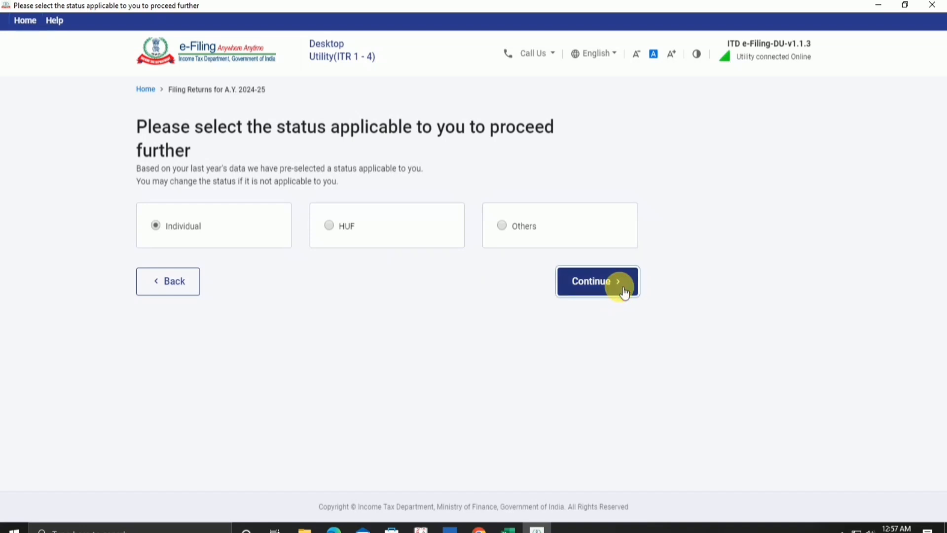
left_click(550, 243)
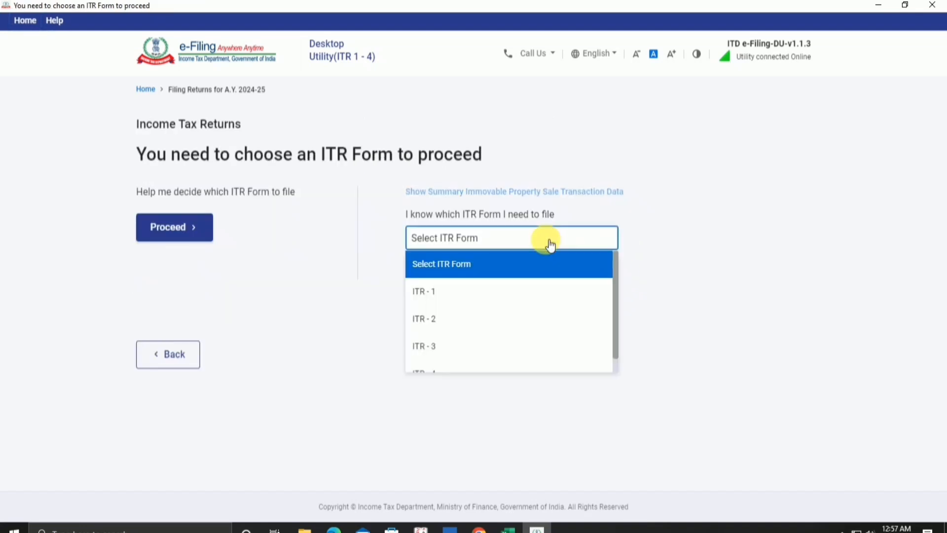
scroll(525, 349, "down", 1)
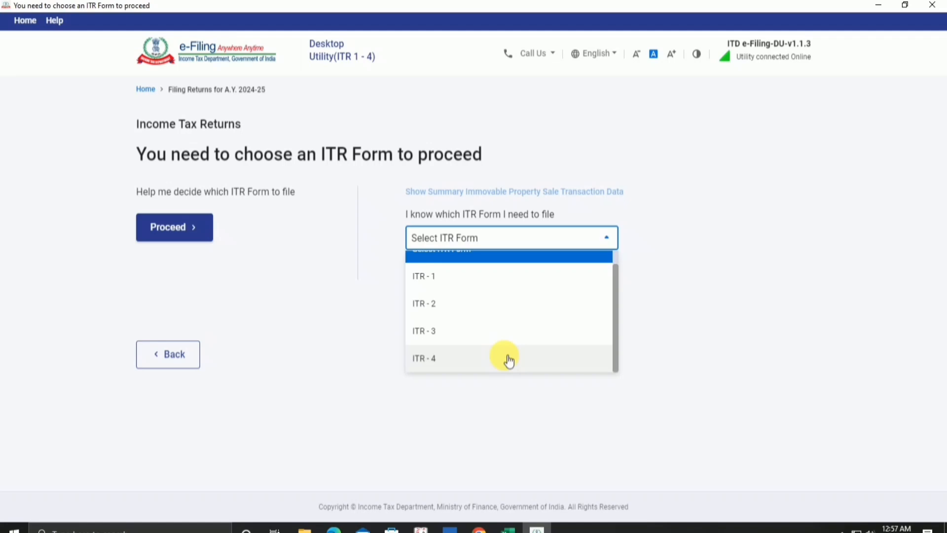
left_click(510, 362)
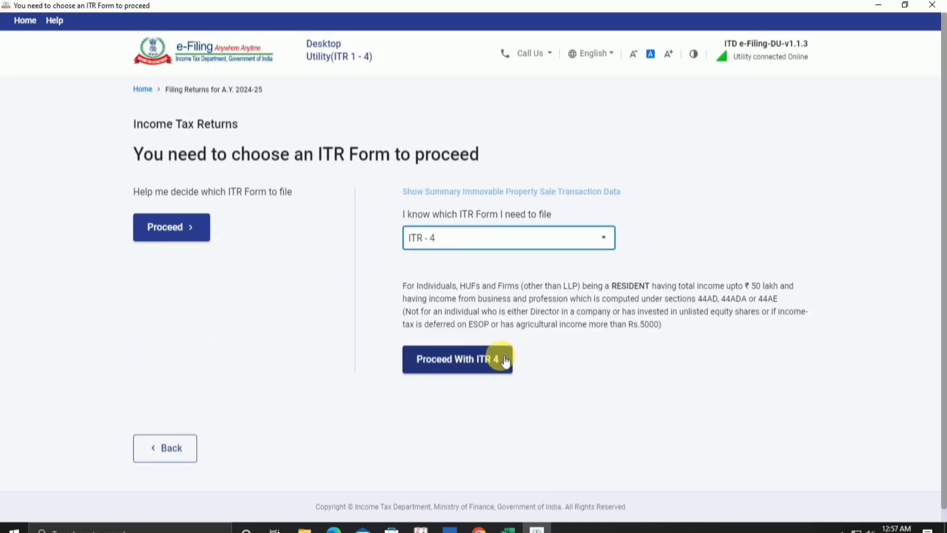
left_click(479, 362)
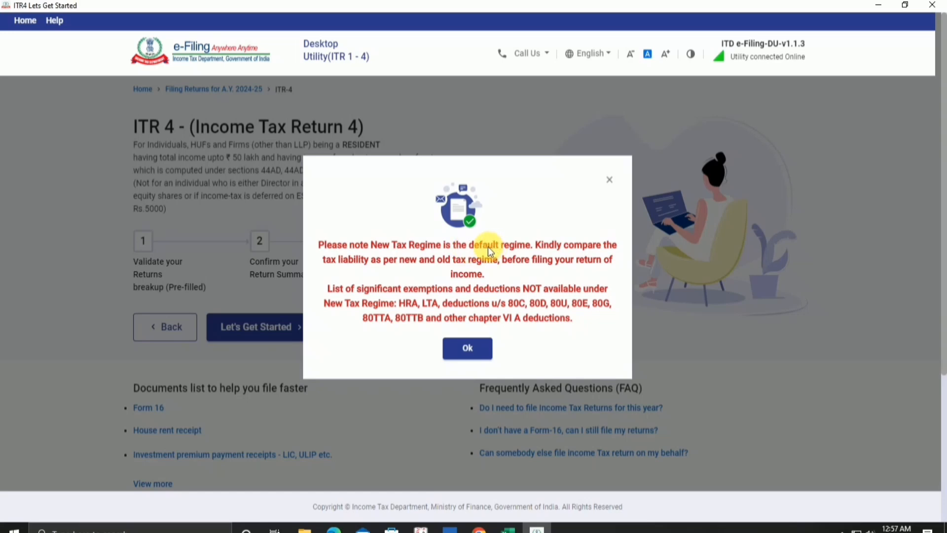
left_click(481, 347)
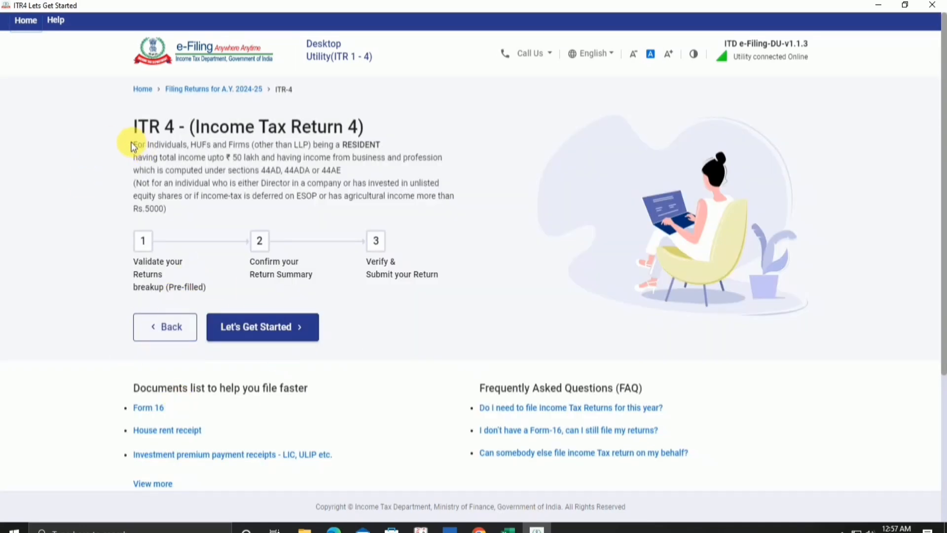
Start the ITR 4 return, give Others as the reason for filing, and accept the pre-filled data notice.
left_click_drag(132, 144, 339, 157)
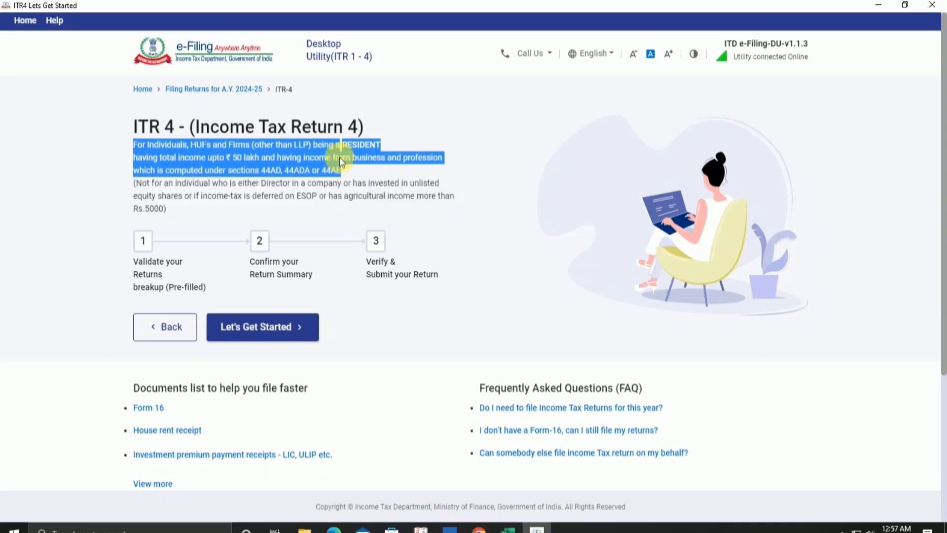
left_click(340, 157)
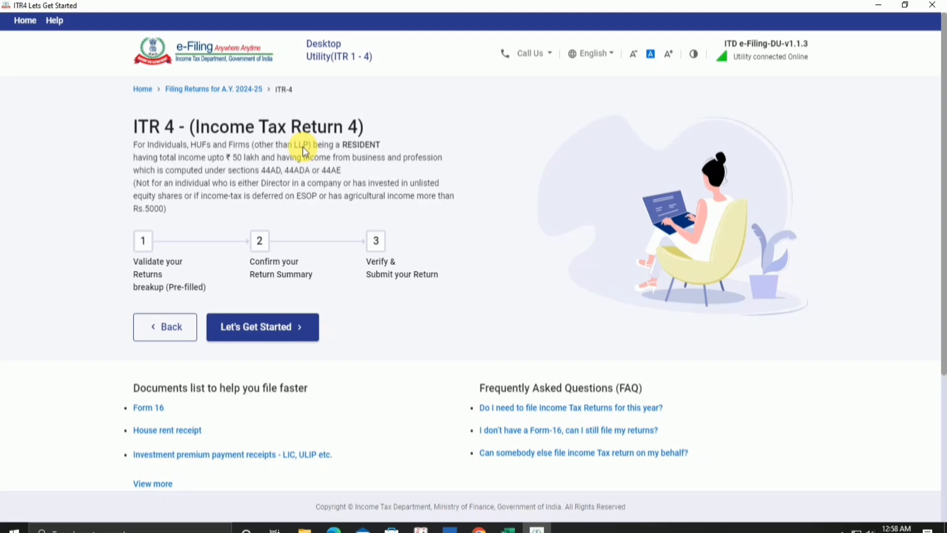
left_click(235, 335)
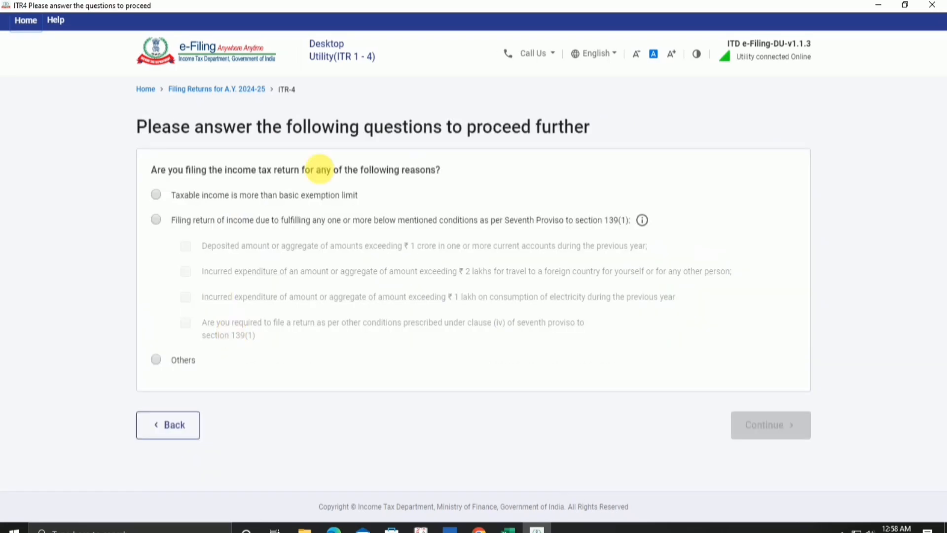
left_click(176, 366)
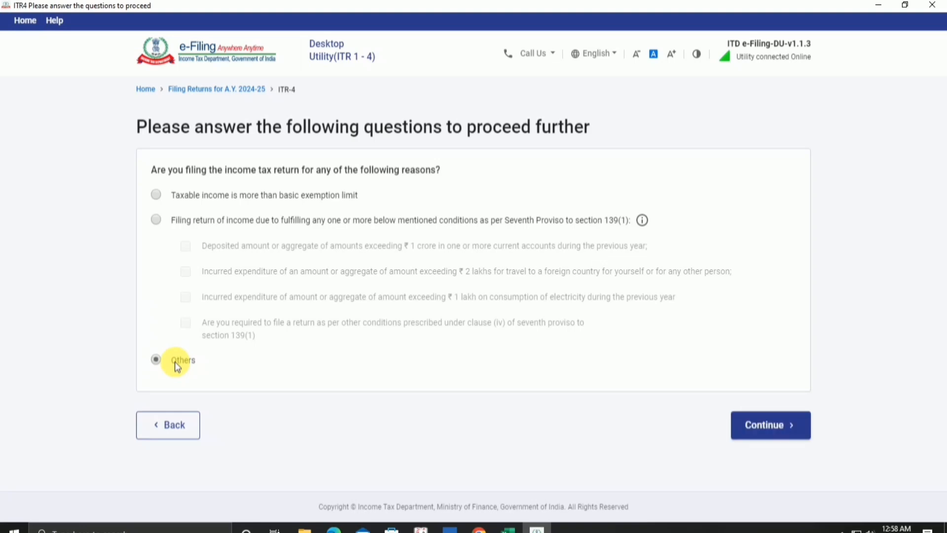
left_click(784, 432)
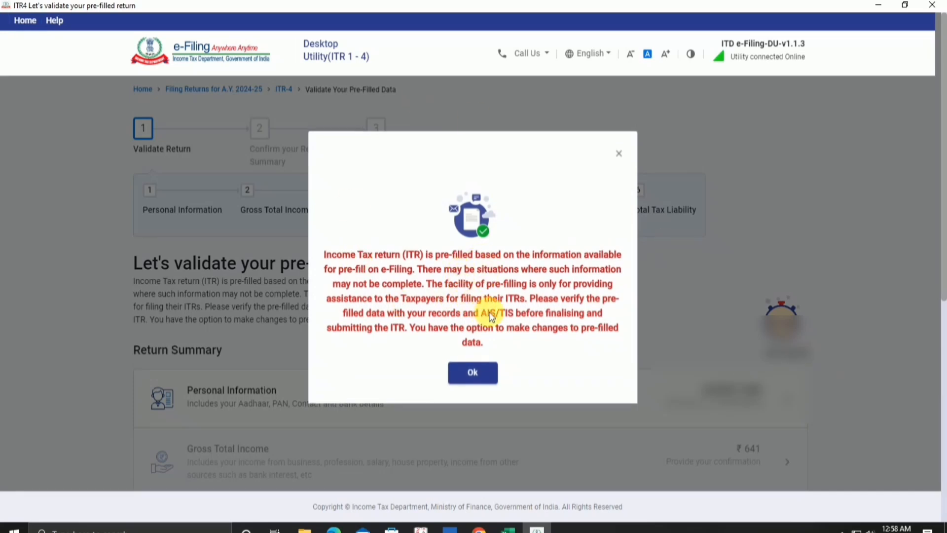
left_click(495, 371)
Look over the Return Summary sections from Personal Information through Total Tax Liability.
scroll(528, 377, "down", 4)
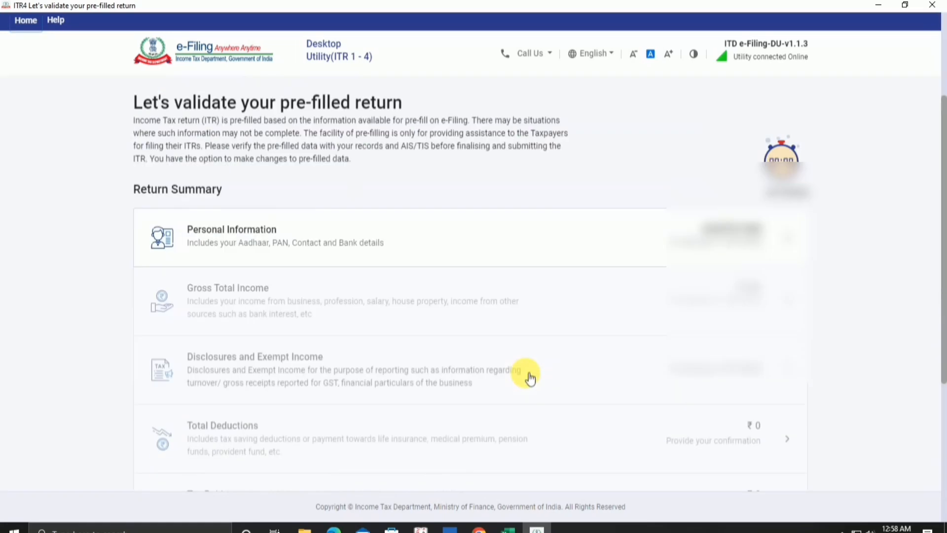
scroll(499, 328, "down", 3)
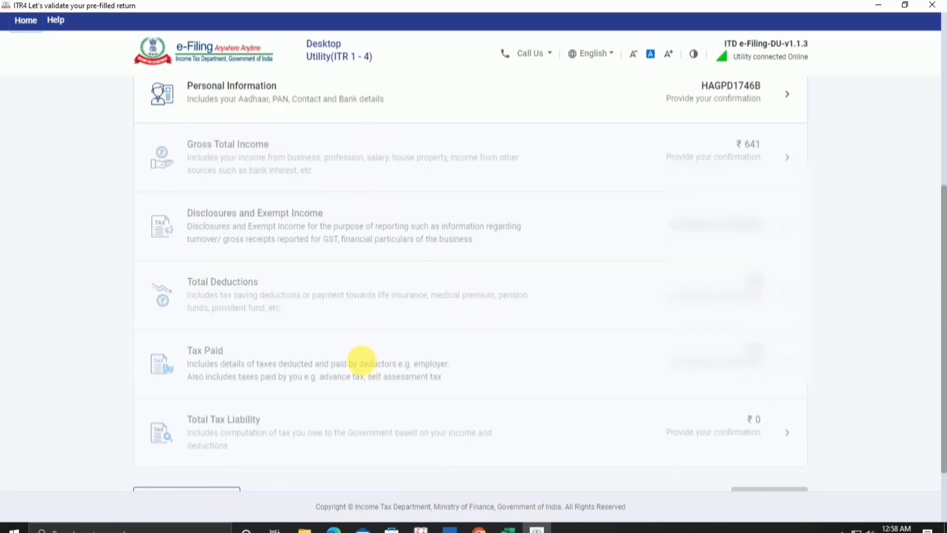
scroll(370, 375, "down", 2)
scroll(444, 349, "up", 5)
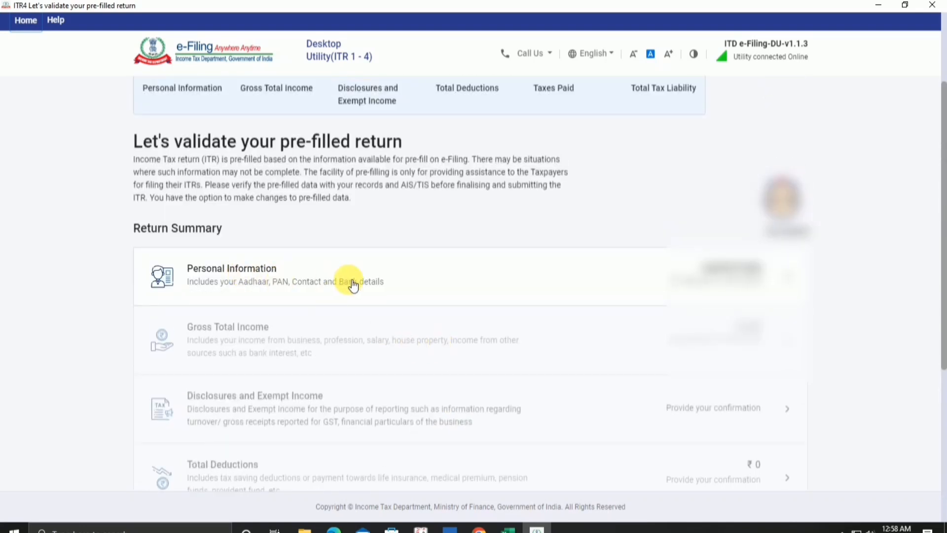
scroll(354, 283, "down", 1)
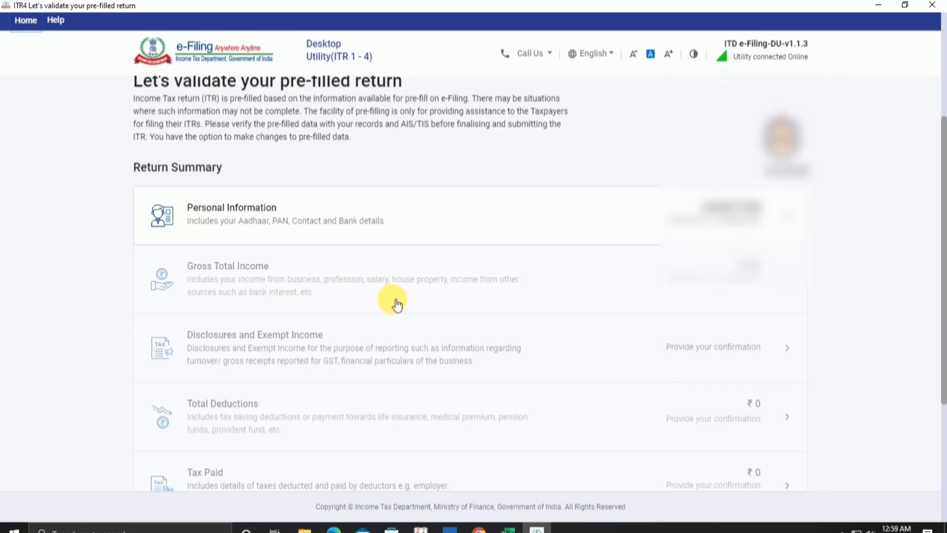
scroll(392, 303, "down", 2)
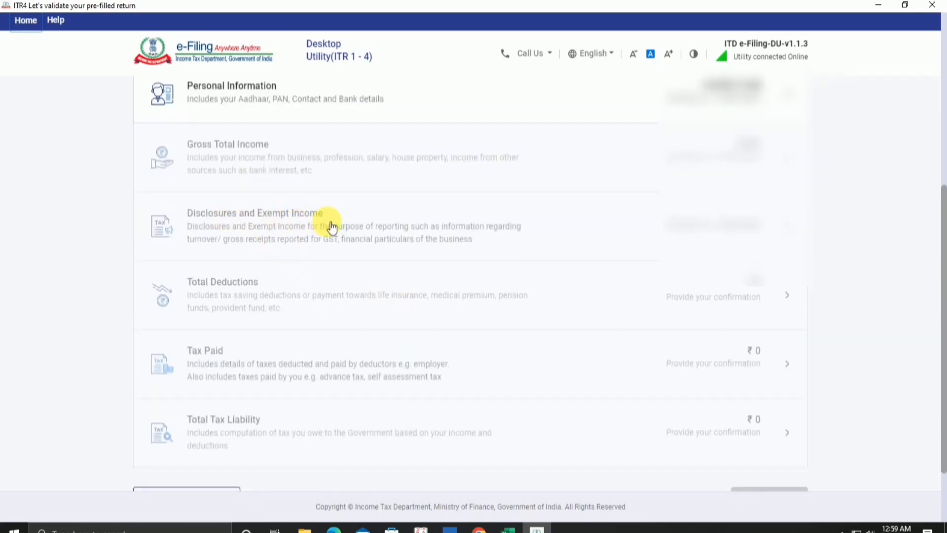
scroll(324, 262, "down", 1)
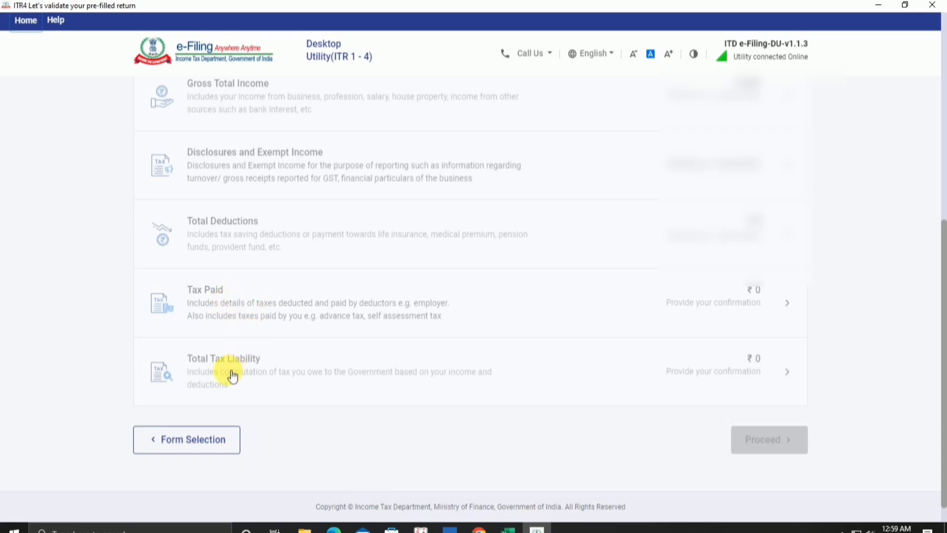
scroll(402, 366, "up", 3)
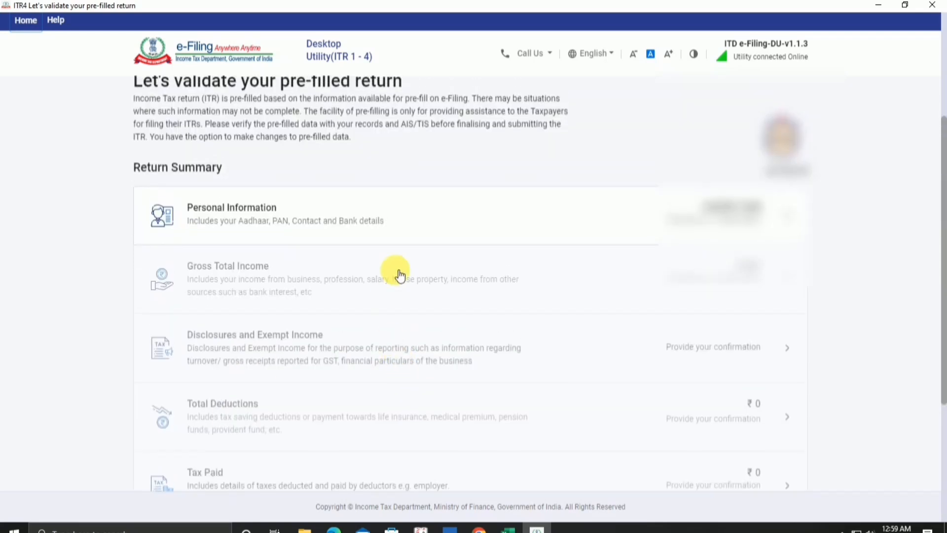
Open the Personal Information section and set Nature of Employment to Others.
left_click(525, 221)
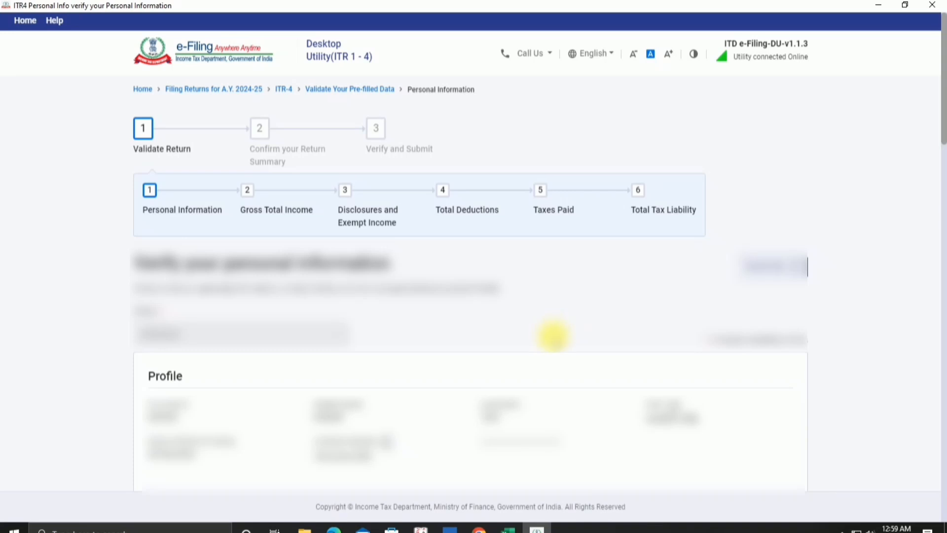
scroll(553, 336, "down", 10)
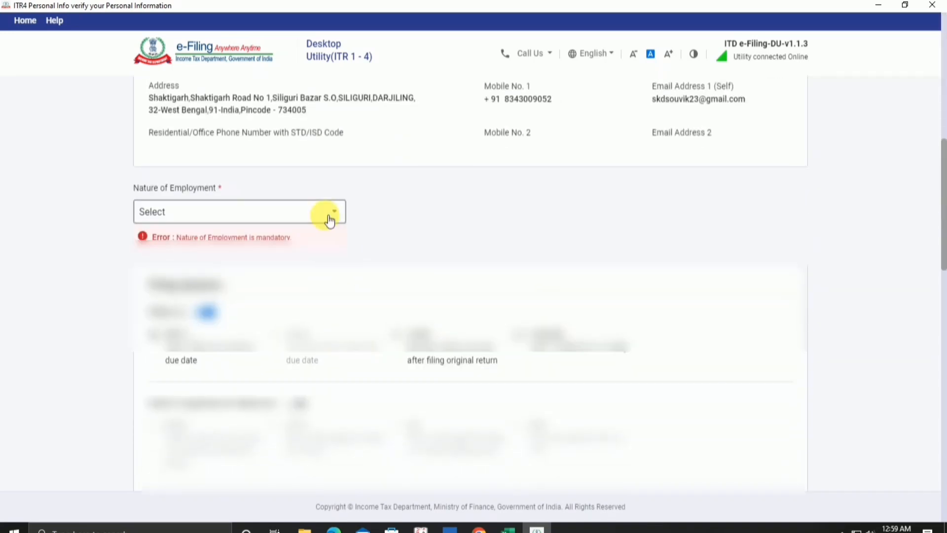
left_click(328, 218)
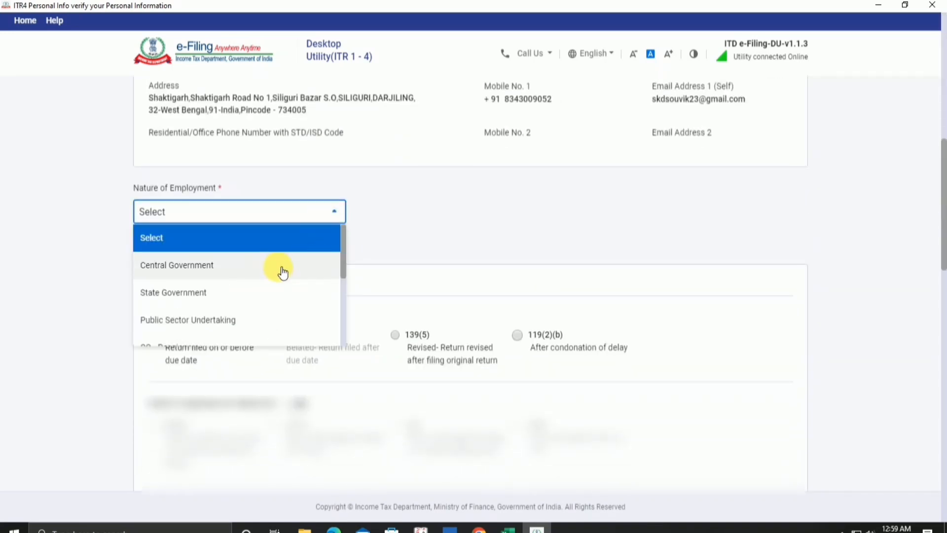
scroll(279, 284, "down", 3)
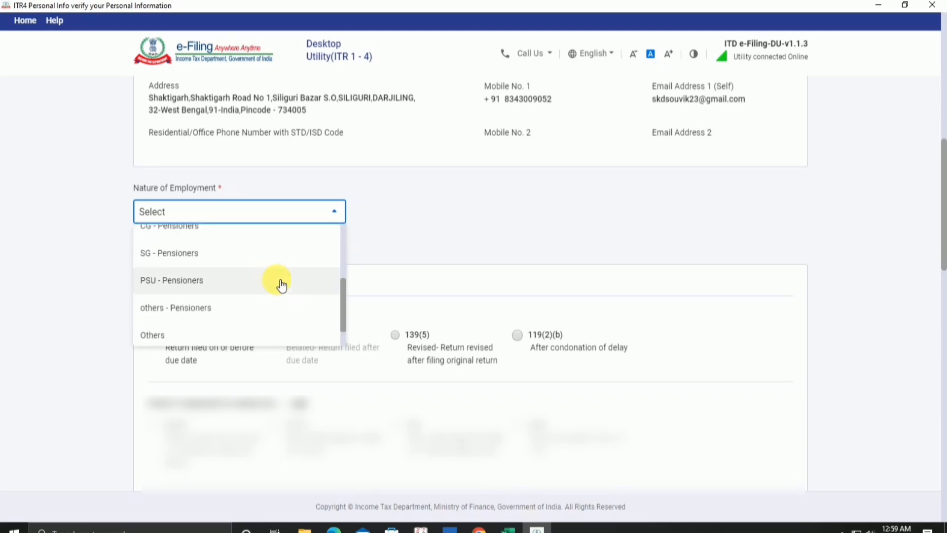
left_click(211, 336)
Answer No to filing by a representative assessee, check the bank details, and confirm the personal information.
scroll(486, 290, "down", 6)
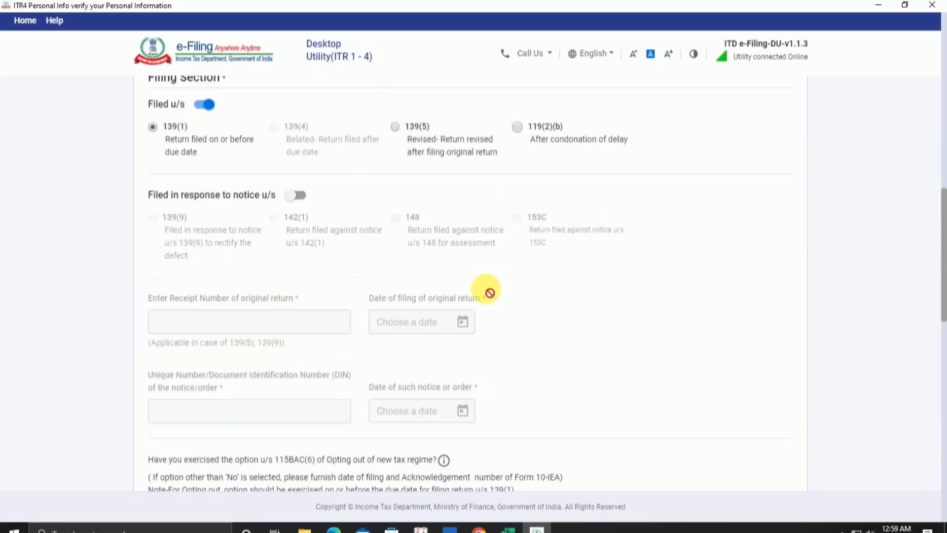
scroll(415, 310, "down", 7)
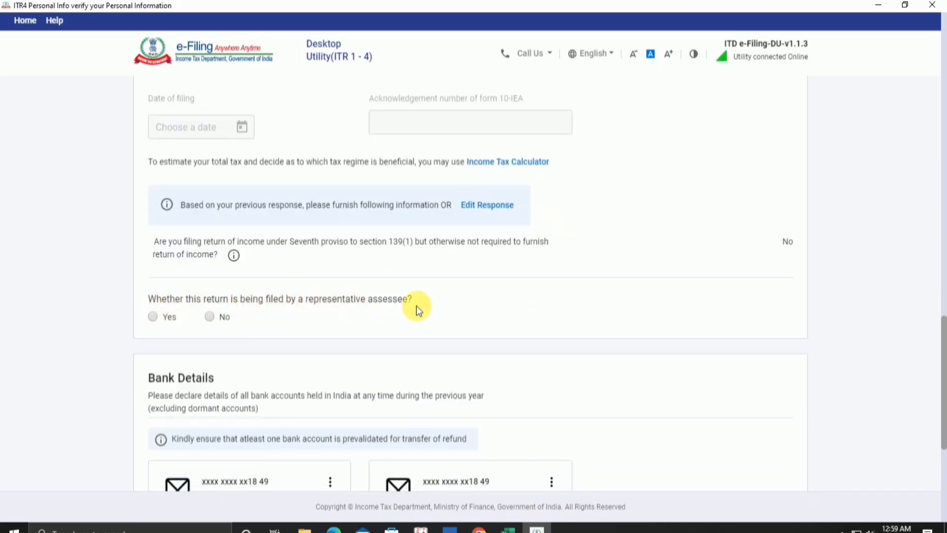
left_click(210, 318)
scroll(416, 317, "down", 3)
scroll(414, 242, "down", 2)
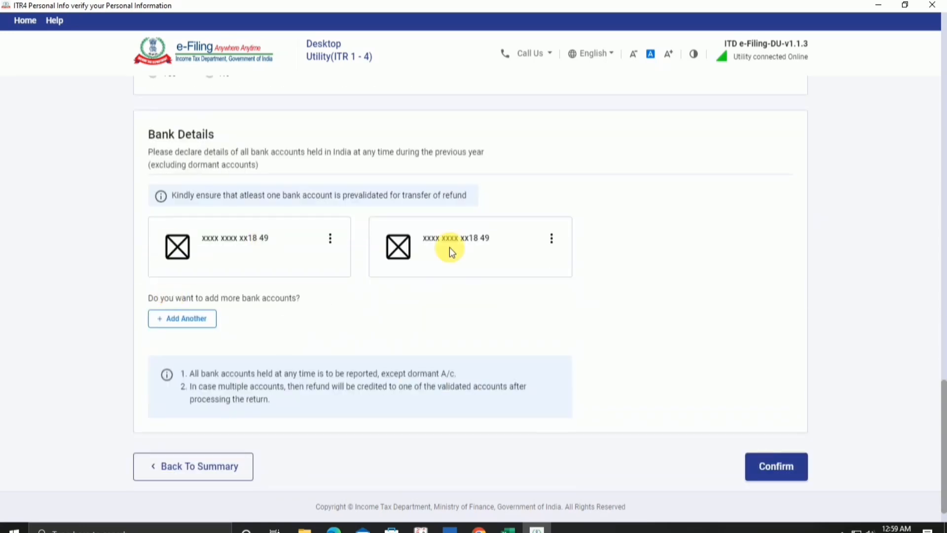
left_click(777, 468)
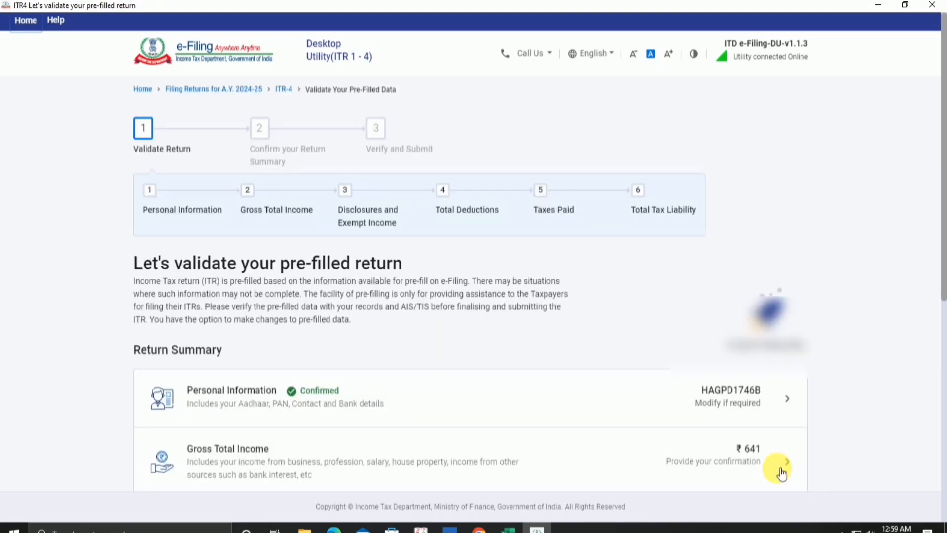
Open the Gross Total Income section and skip its salary exemption questions.
scroll(393, 269, "down", 2)
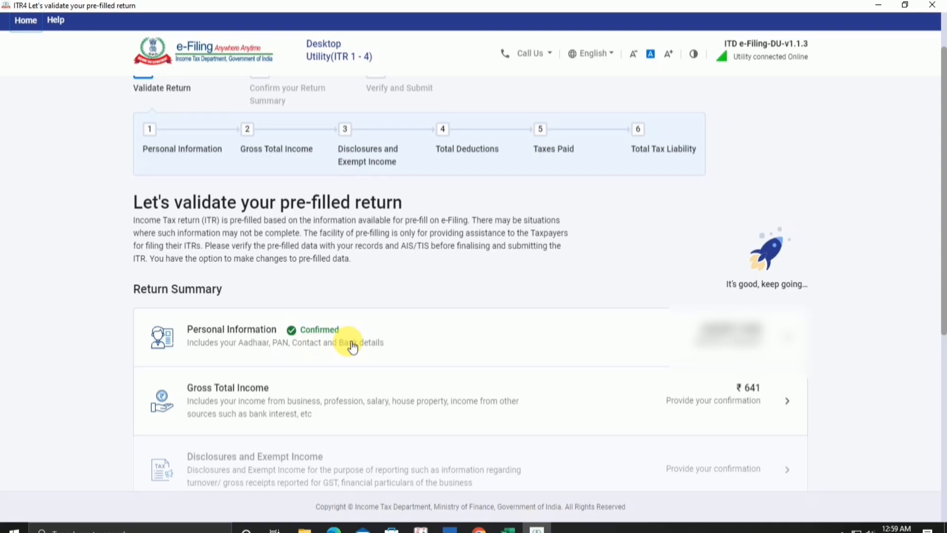
scroll(429, 321, "down", 1)
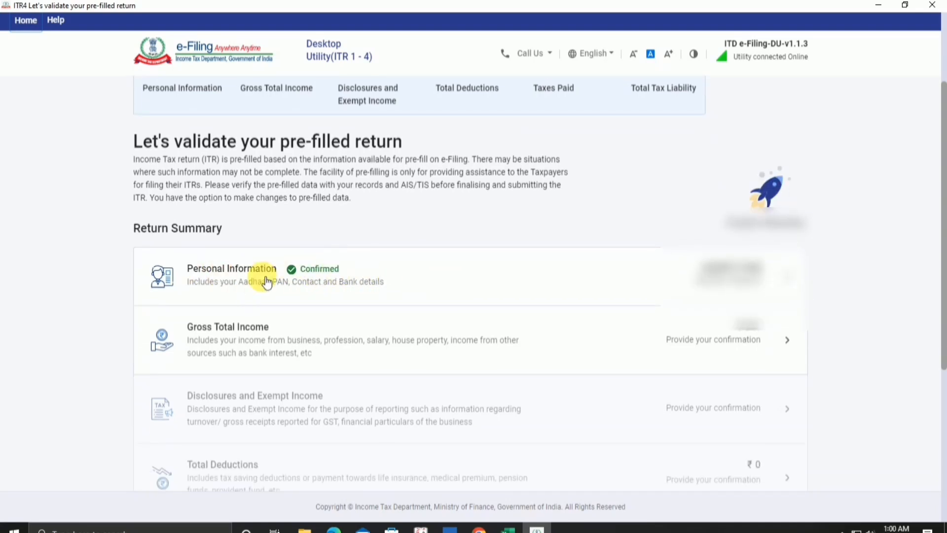
scroll(300, 252, "down", 2)
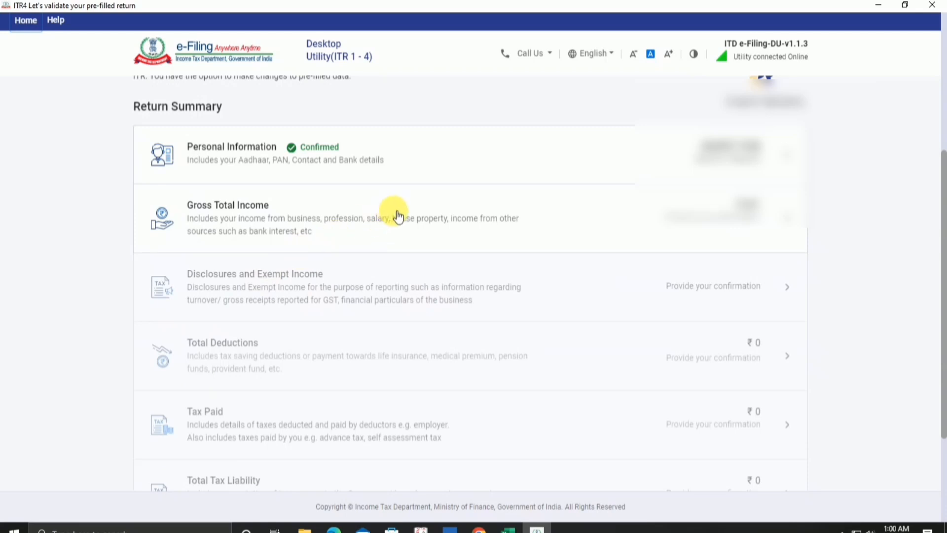
left_click(465, 221)
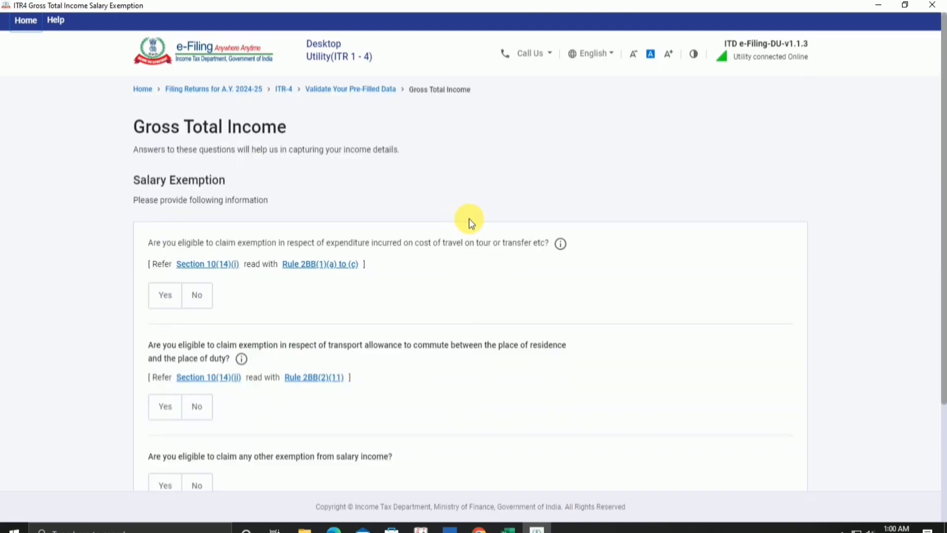
scroll(471, 223, "down", 3)
left_click(270, 407)
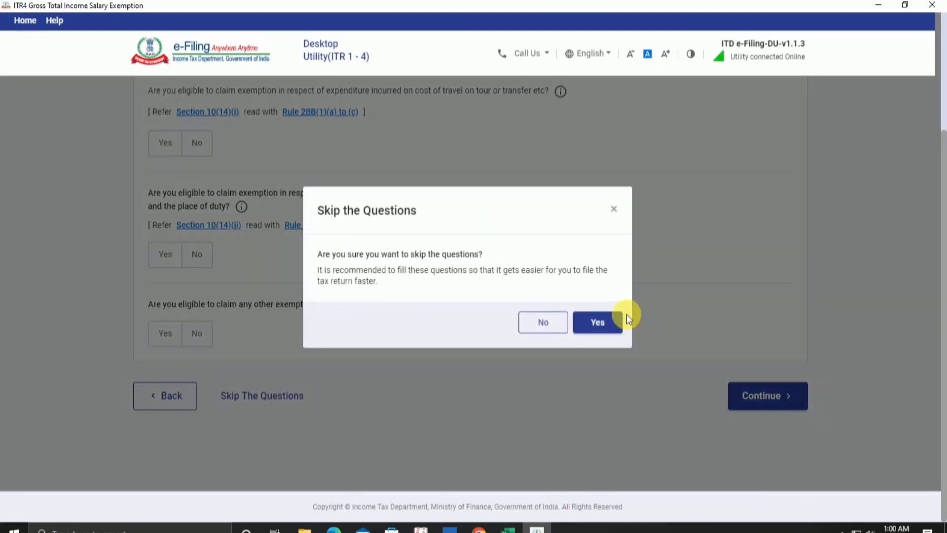
left_click(599, 324)
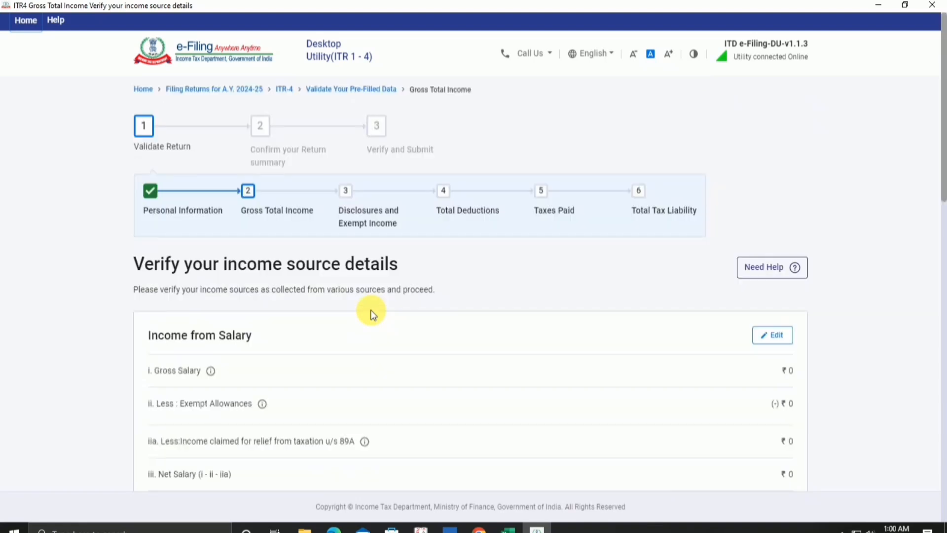
Look over the income source details for salary, house property, business or profession, and other sources.
scroll(373, 315, "down", 4)
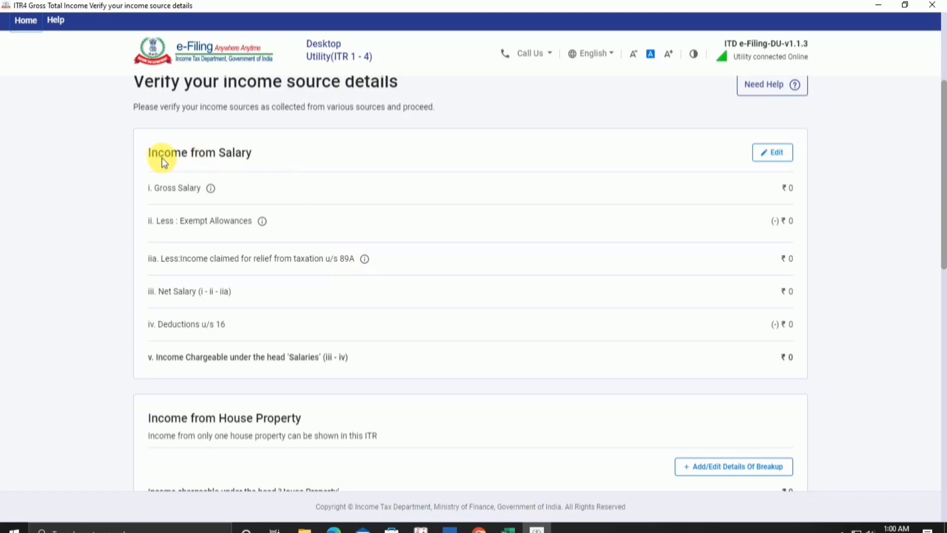
scroll(260, 161, "down", 3)
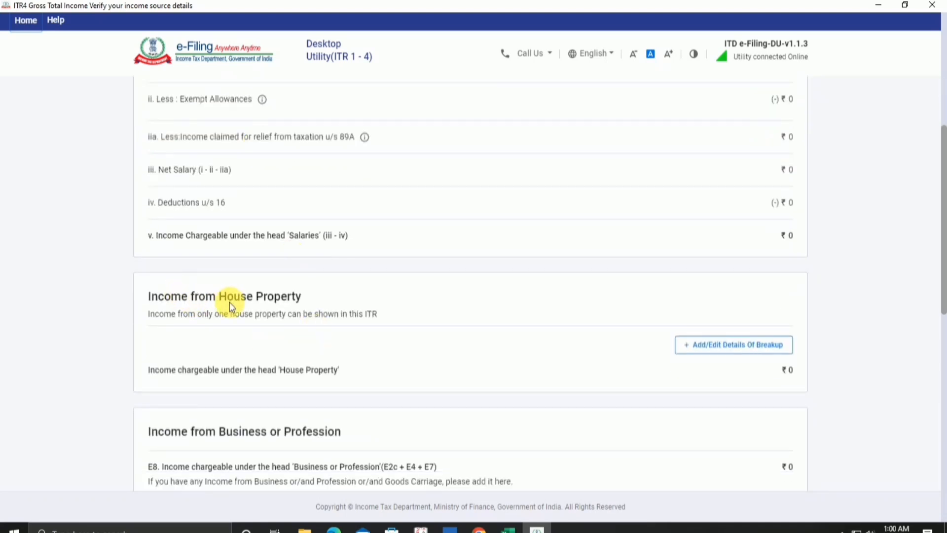
scroll(390, 306, "down", 3)
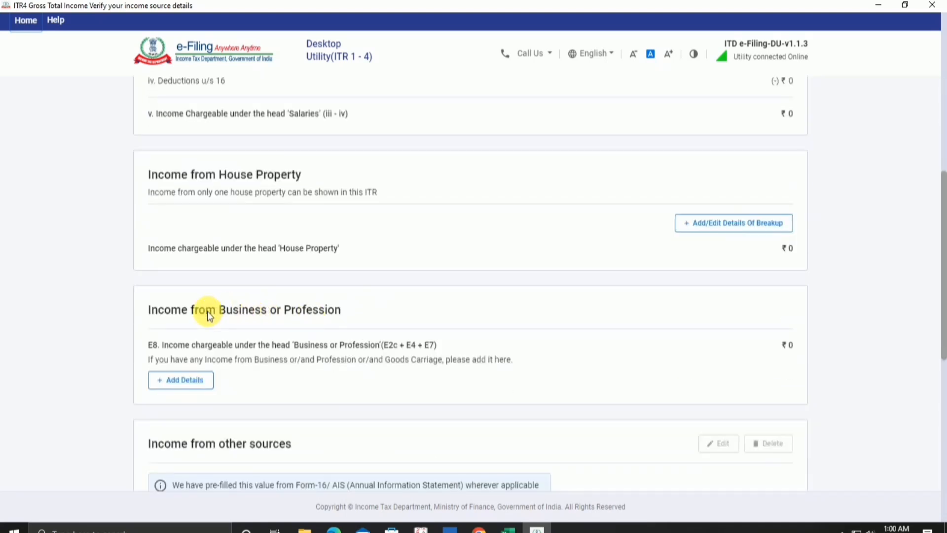
scroll(365, 318, "down", 3)
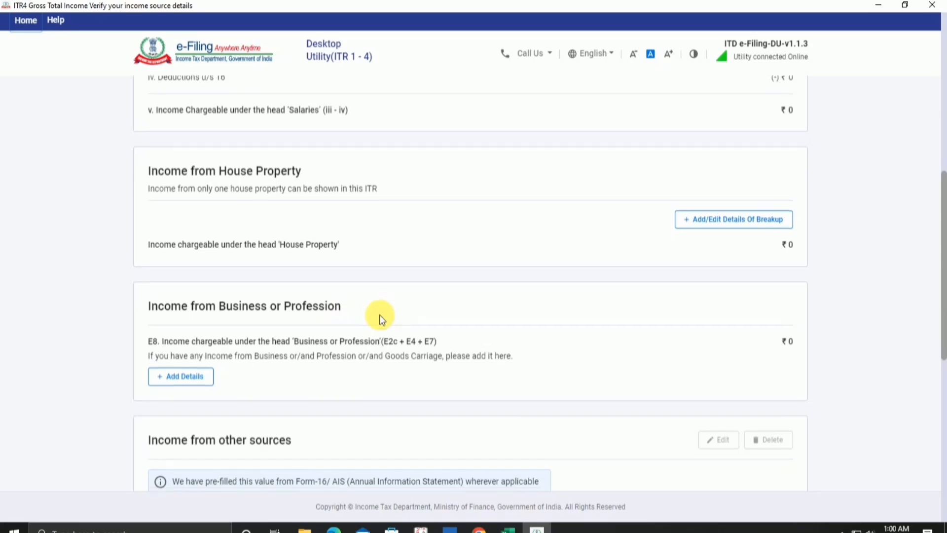
scroll(346, 321, "down", 3)
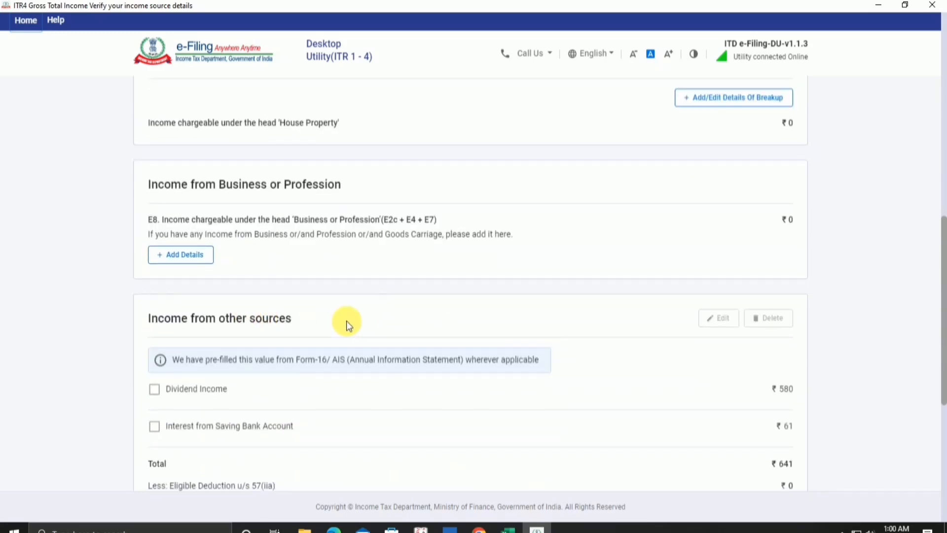
scroll(408, 334, "up", 15)
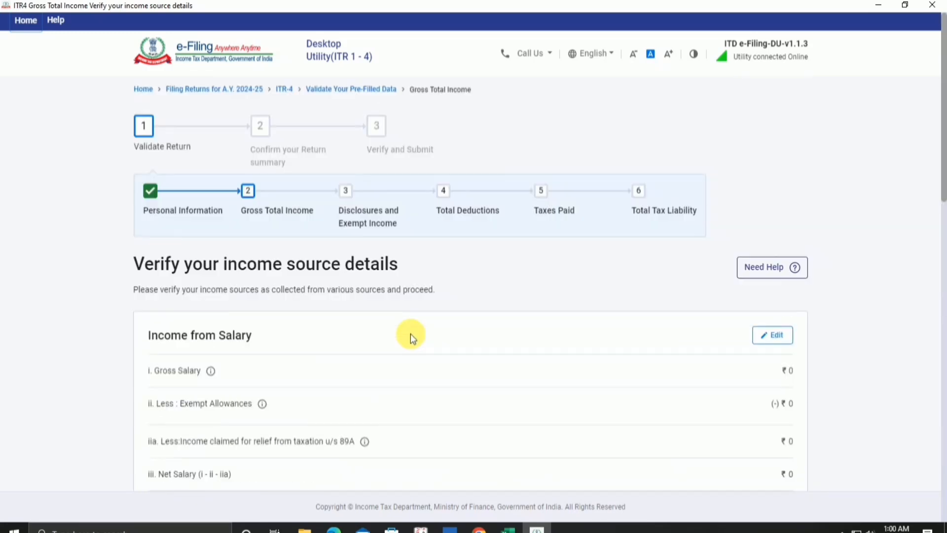
Open Income from Salary for editing, check the gross salary in the Excel computation sheet, and enter 510000 as salary per section 17(1).
left_click(780, 342)
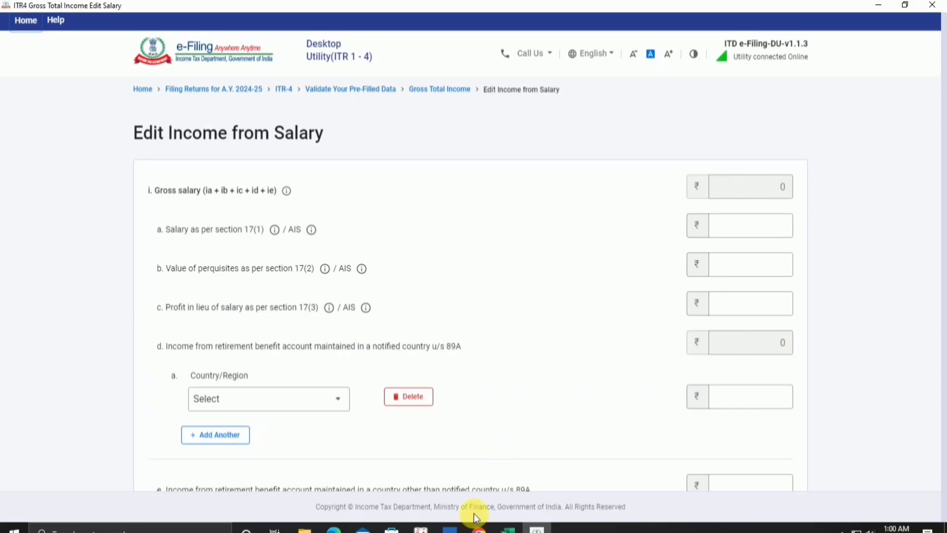
left_click(509, 529)
left_click(79, 246)
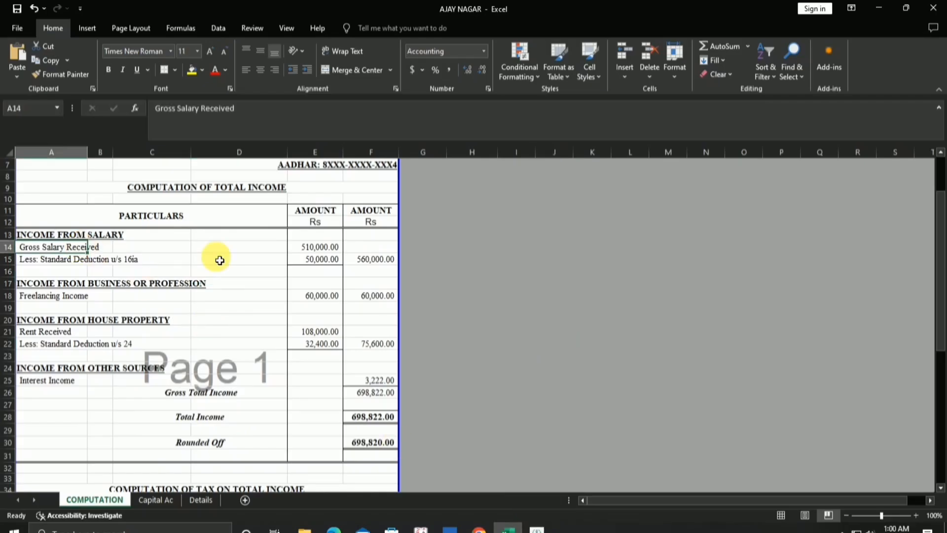
left_click(336, 249)
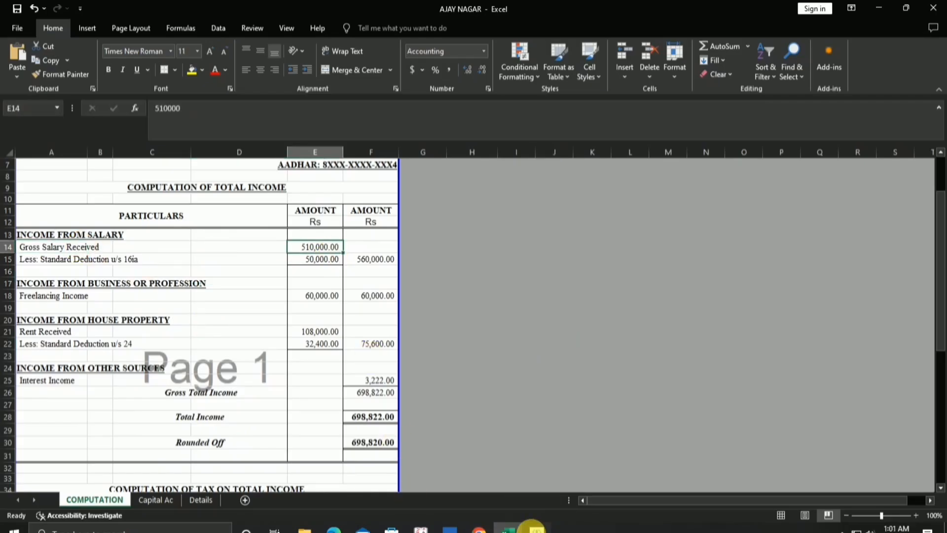
left_click(538, 529)
left_click(738, 231)
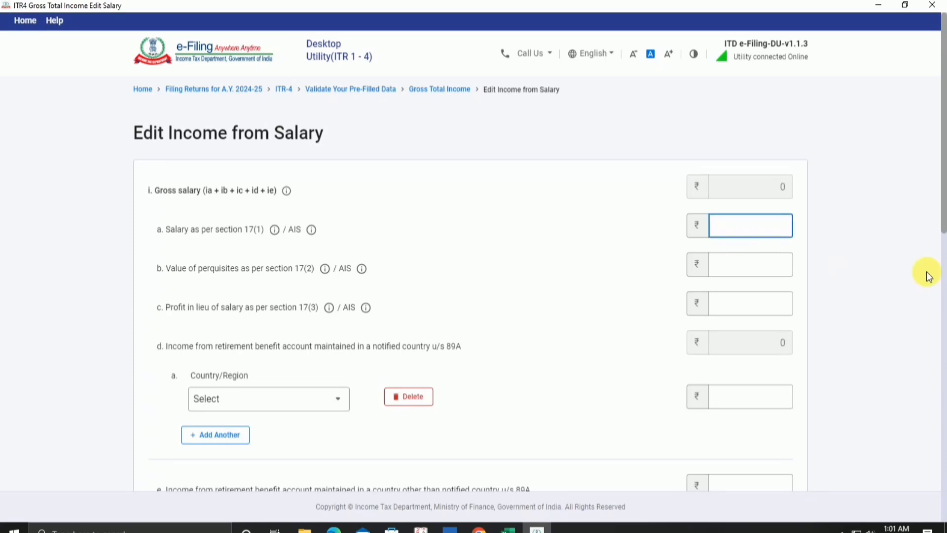
type("510000")
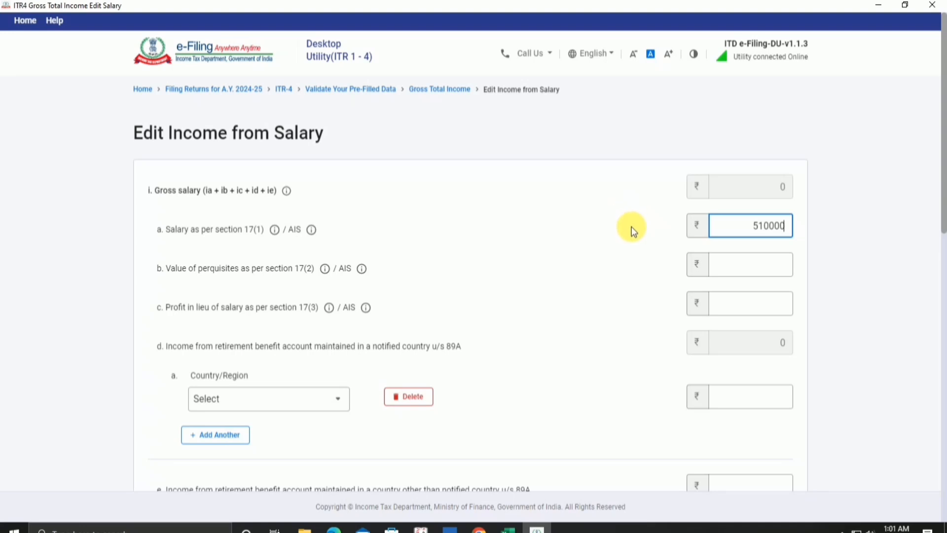
left_click(861, 256)
Check the section 16 deductions and net salary against the Excel computation sheet, and save the salary income.
scroll(842, 313, "down", 10)
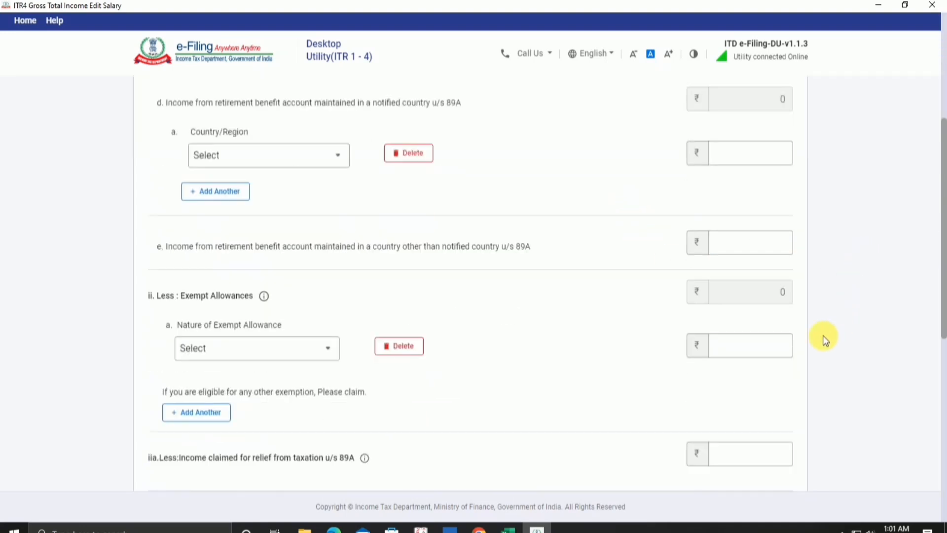
scroll(814, 342, "down", 2)
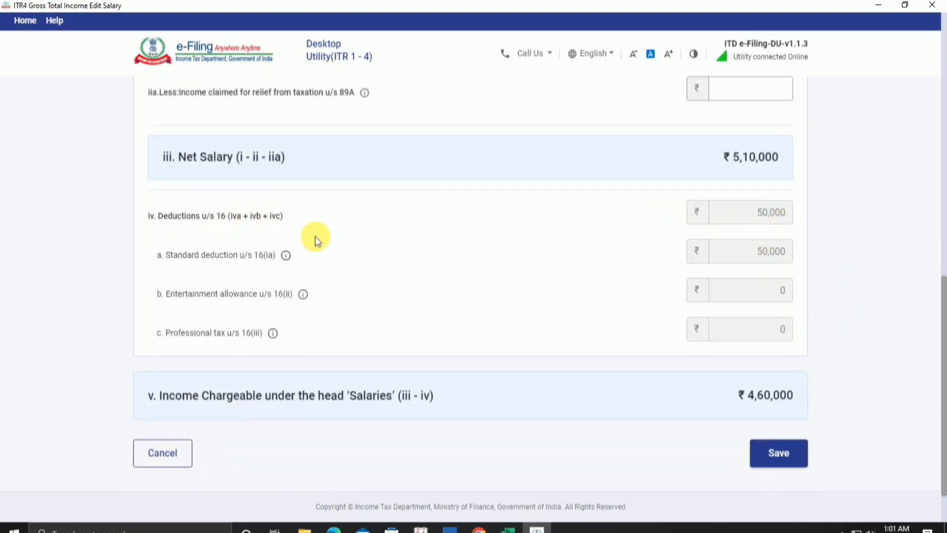
left_click(508, 529)
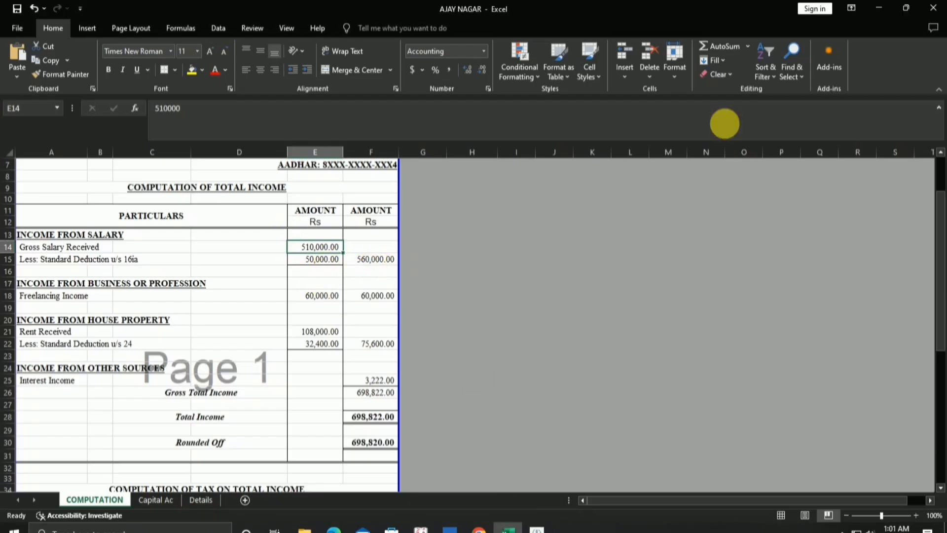
left_click(879, 8)
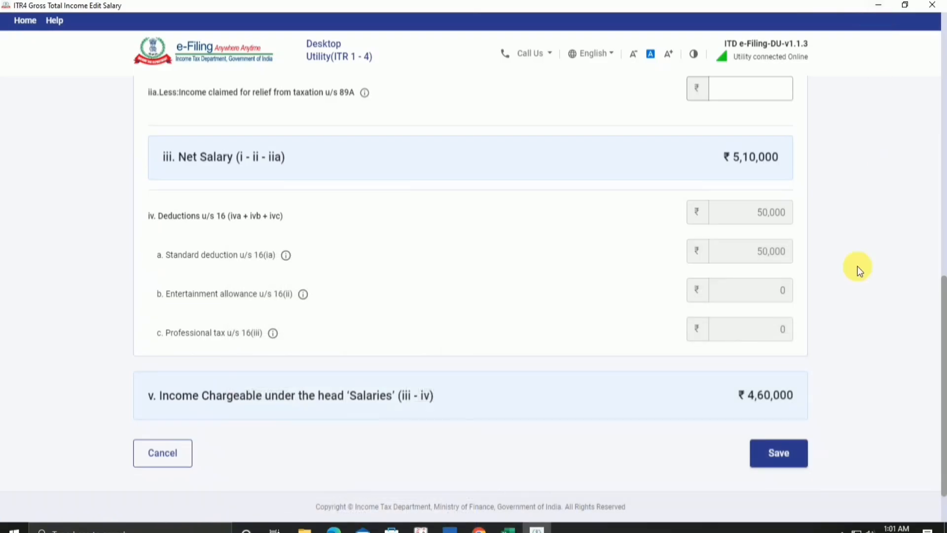
left_click(780, 453)
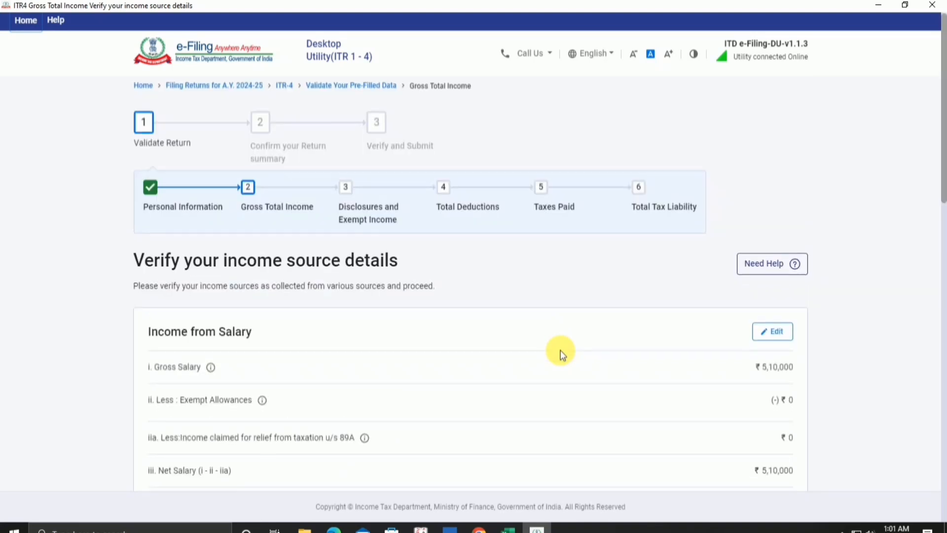
Open the breakup details of Income from House Property and set Type of House Property to Let Out.
scroll(561, 354, "down", 6)
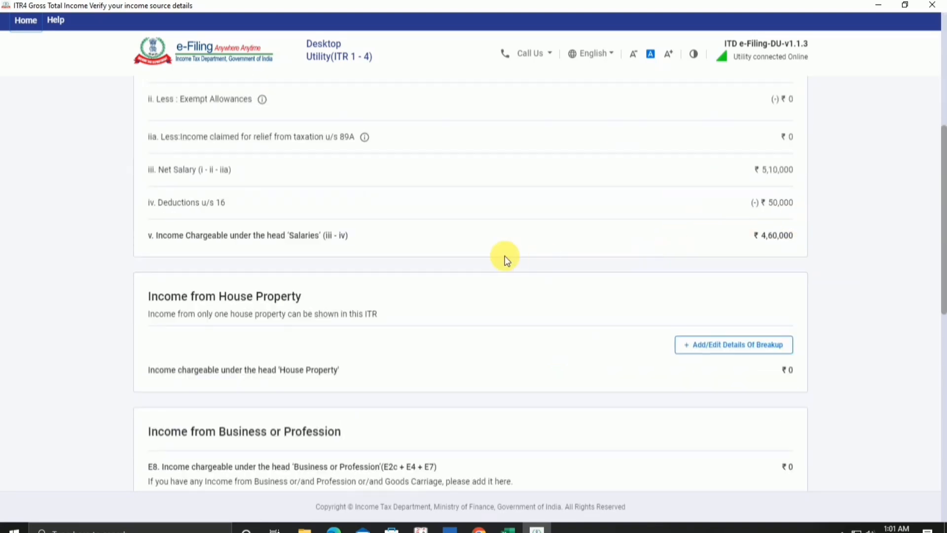
scroll(504, 256, "down", 2)
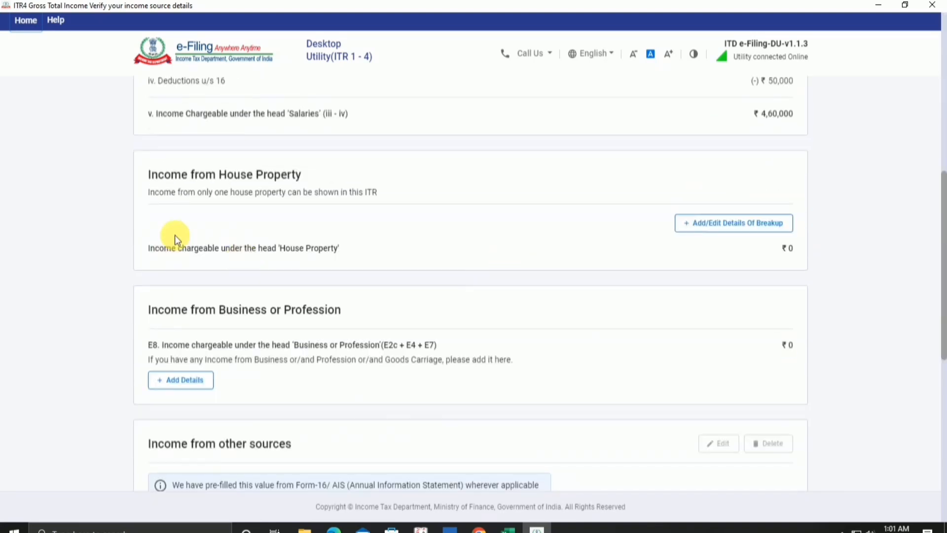
left_click(711, 226)
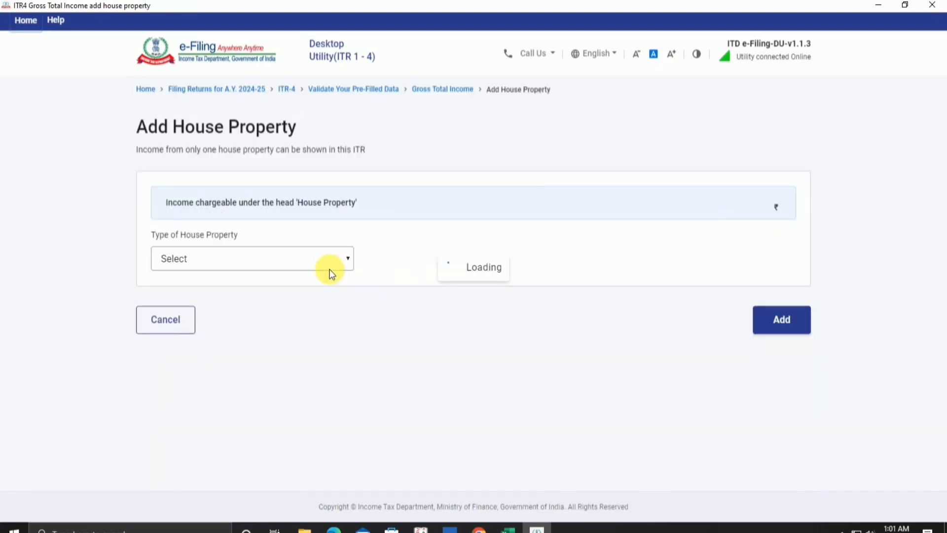
left_click(324, 258)
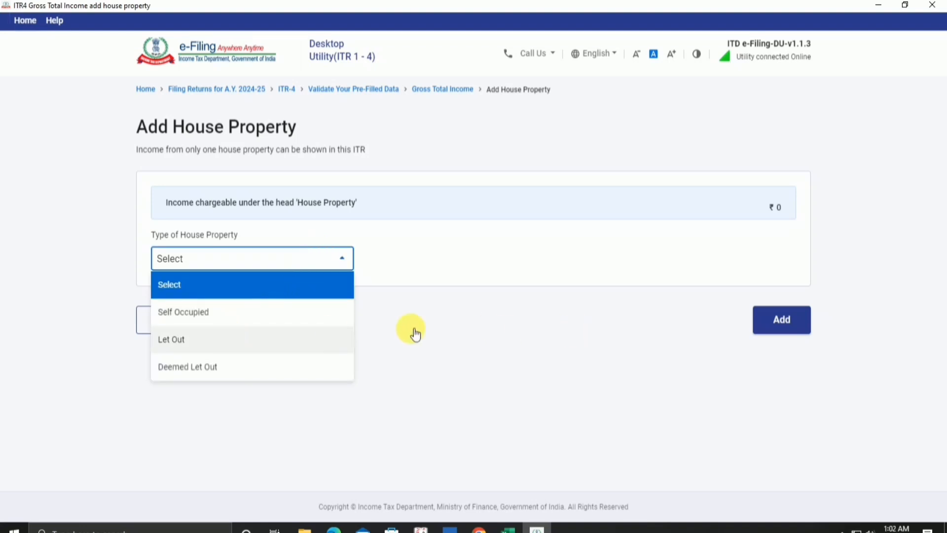
left_click(301, 339)
Look up the rent received in the Excel computation sheet and set the gross rent received during the year to 108000.
left_click(726, 298)
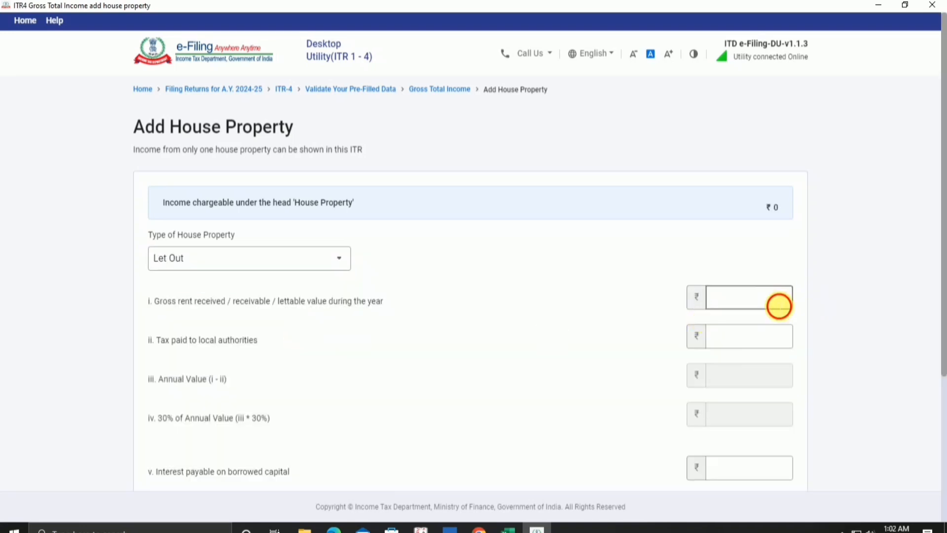
left_click(509, 529)
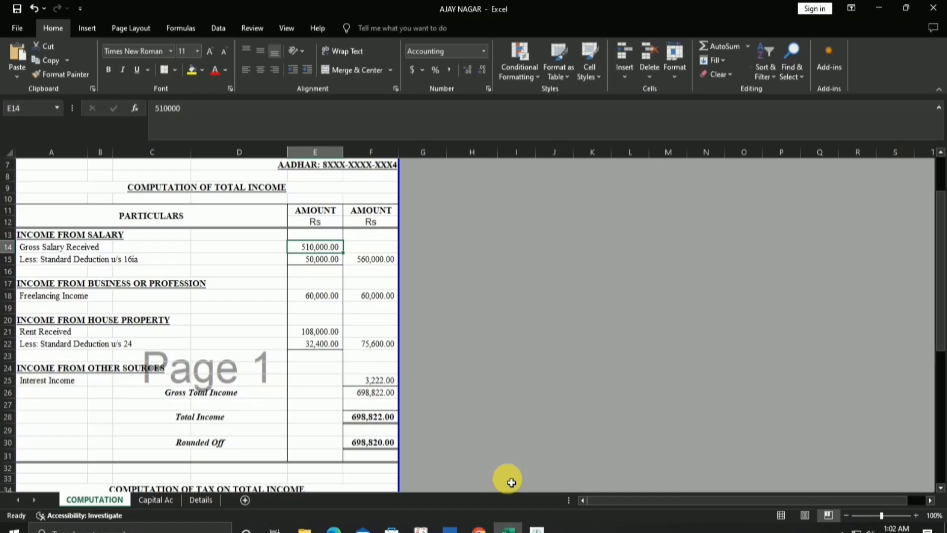
left_click(879, 8)
type("1080000")
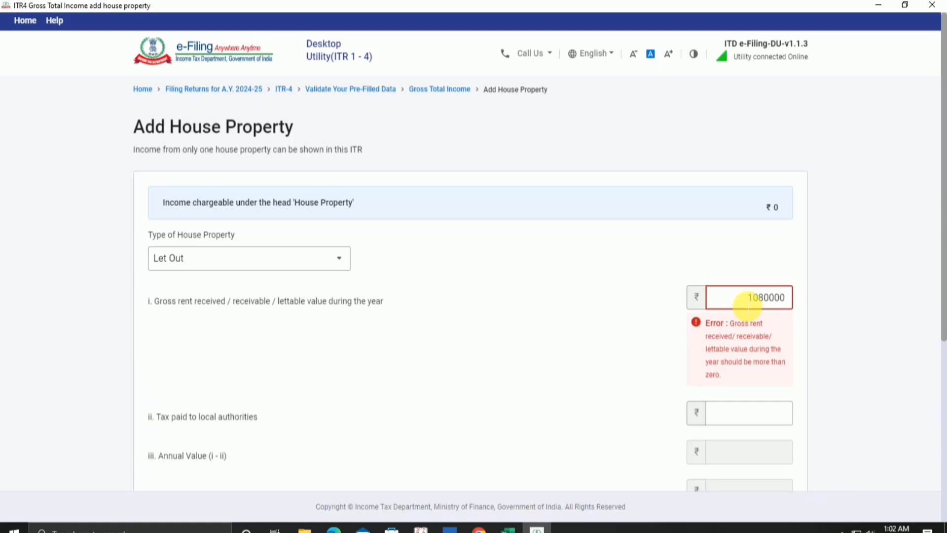
key("BackSpace")
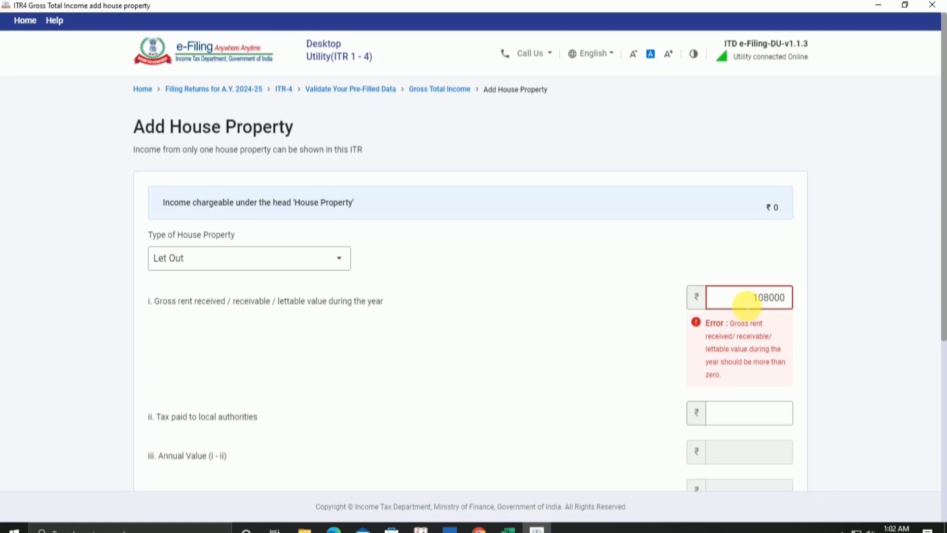
left_click(635, 292)
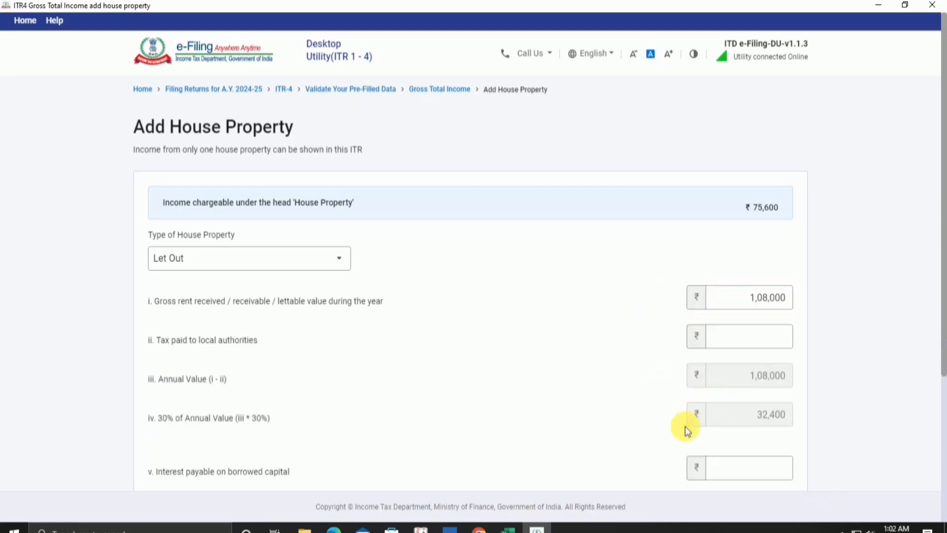
Add the let-out house property to the return and check its chargeable income against the Excel computation sheet.
scroll(721, 414, "down", 5)
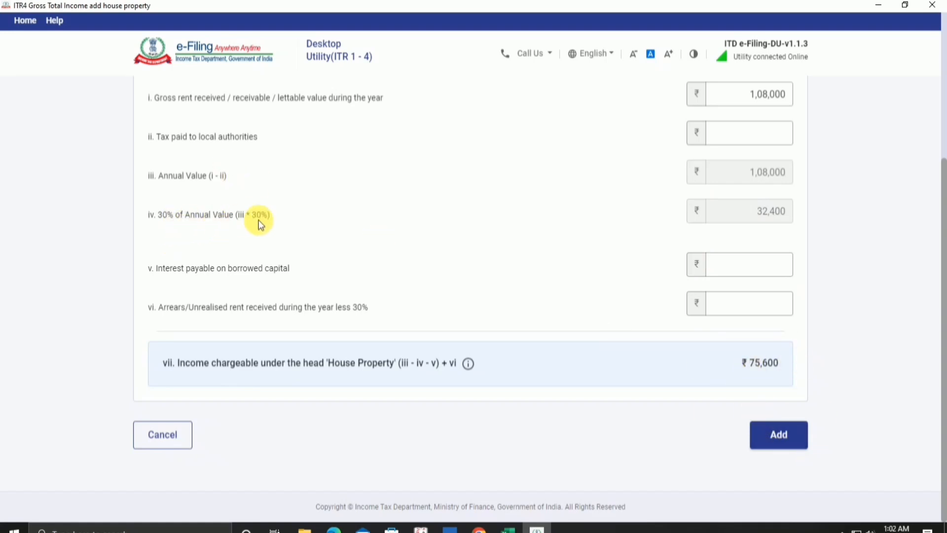
left_click(786, 433)
key("alt+Tab")
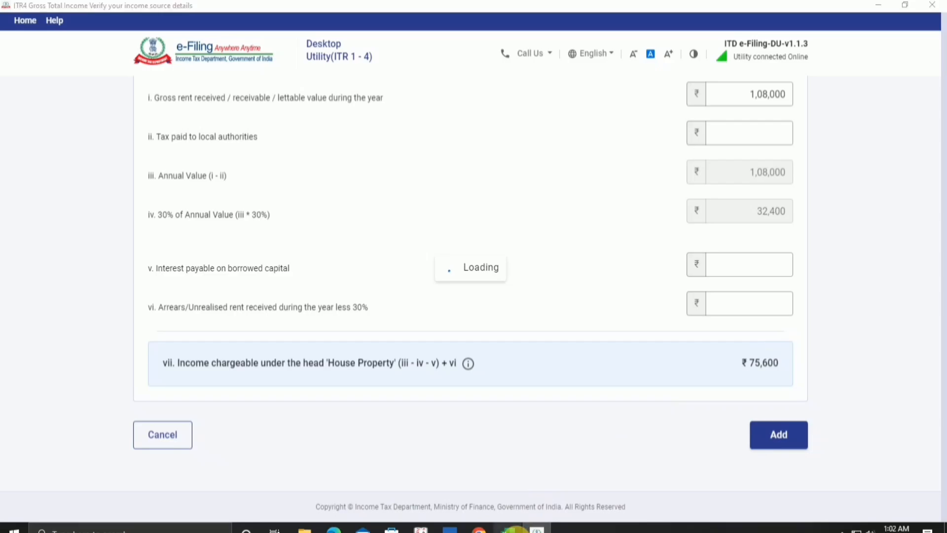
left_click(378, 346)
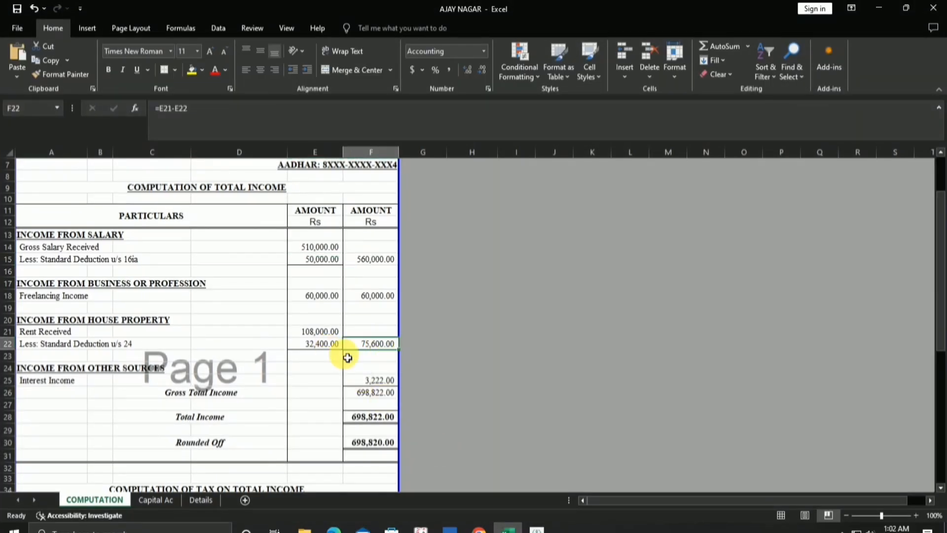
left_click(878, 11)
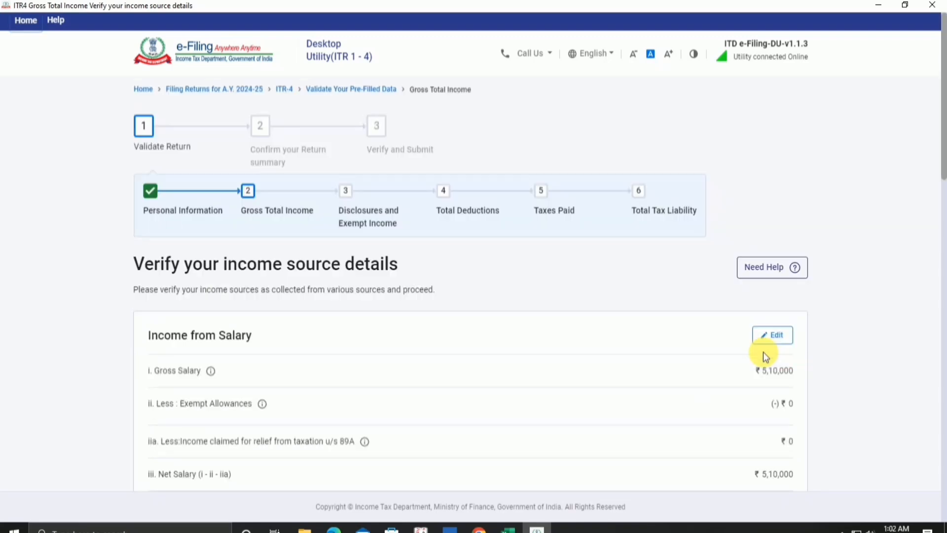
Open the business and profession income details and start another Section 44AD business entry named "shop".
scroll(802, 331, "down", 12)
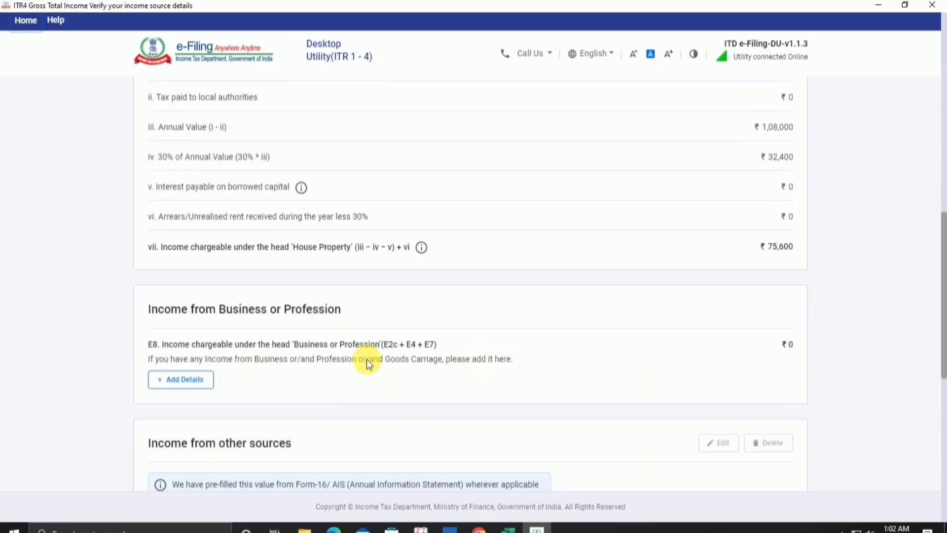
left_click(189, 381)
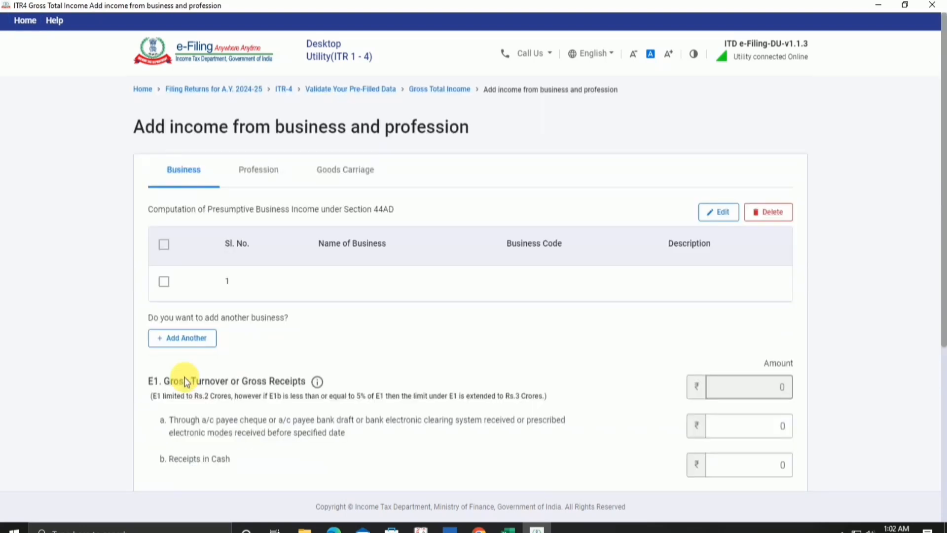
left_click(207, 339)
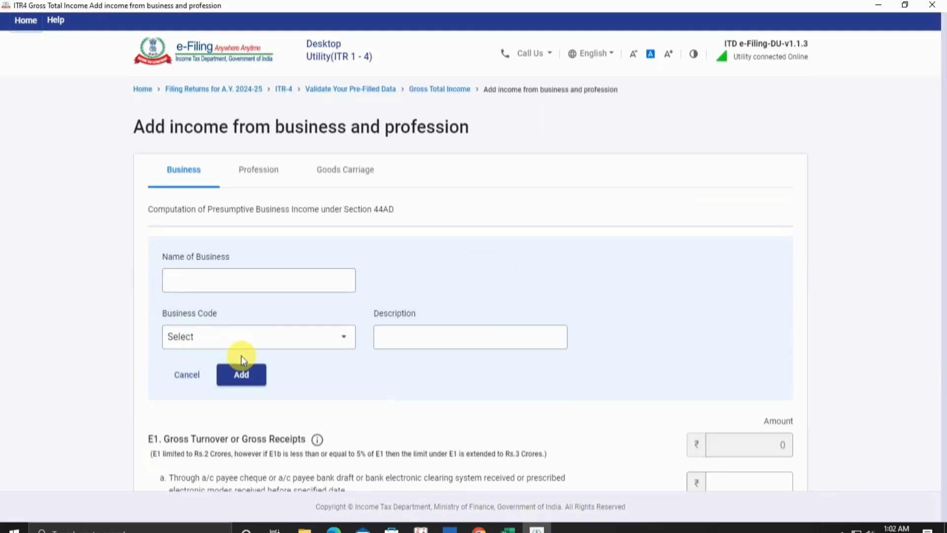
left_click(277, 283)
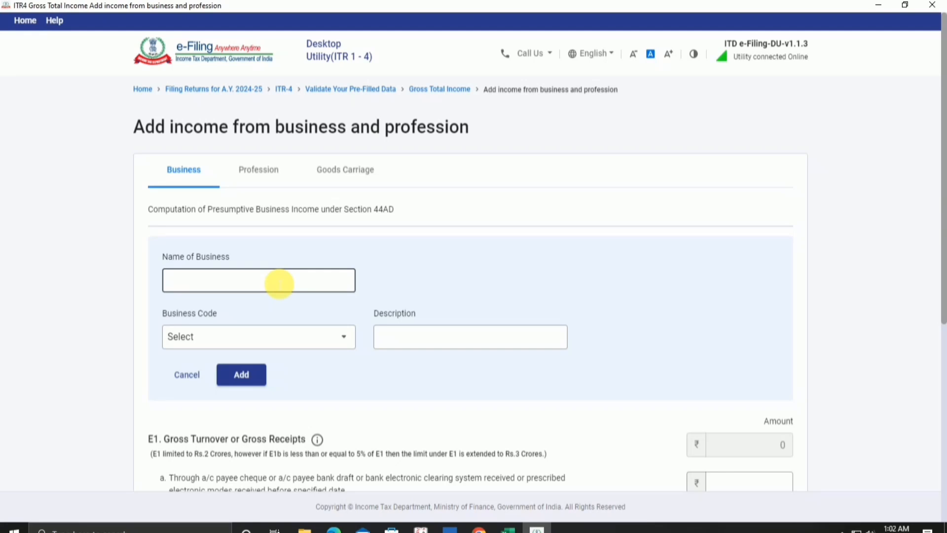
type("shop")
Set the business code to 09028-Retail sale of other products n.e.c and enter "shop" as the business description.
left_click(329, 342)
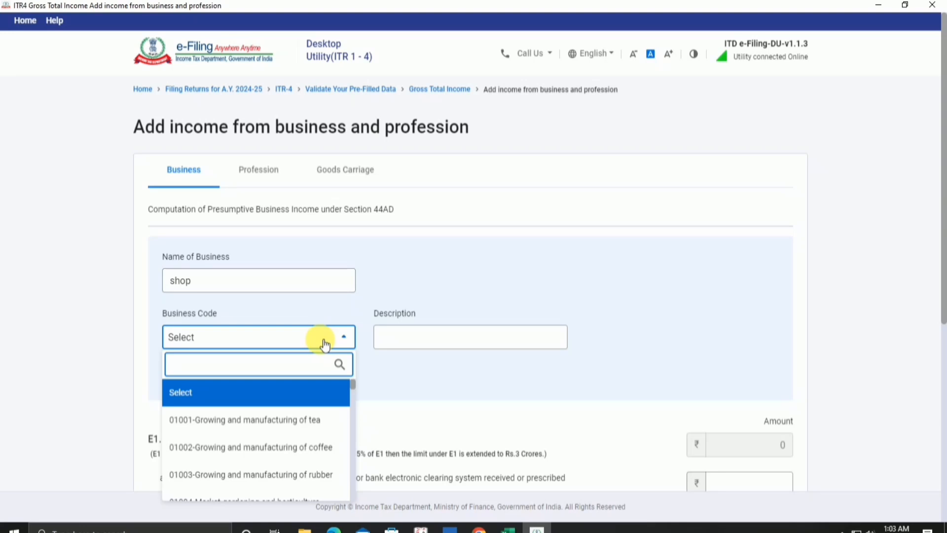
type("092")
key("BackSpace")
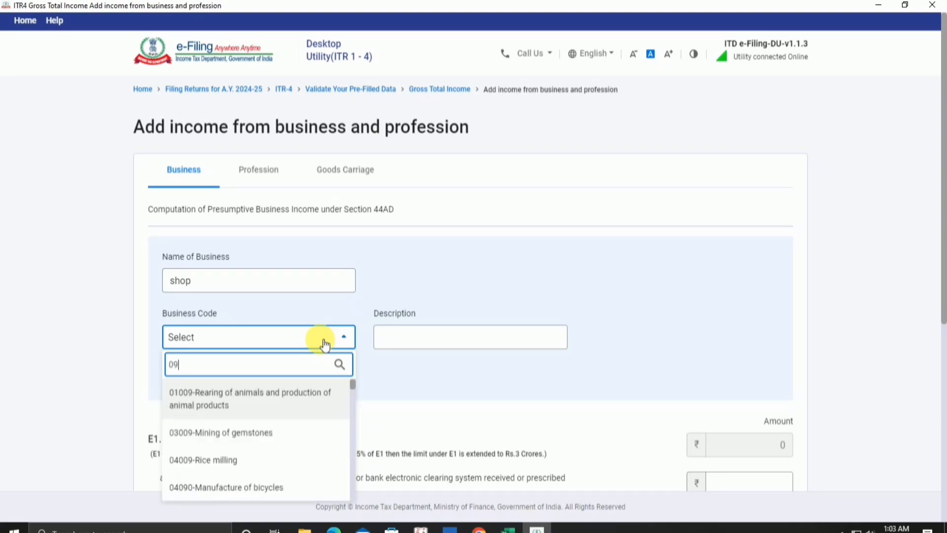
type("028")
left_click(273, 392)
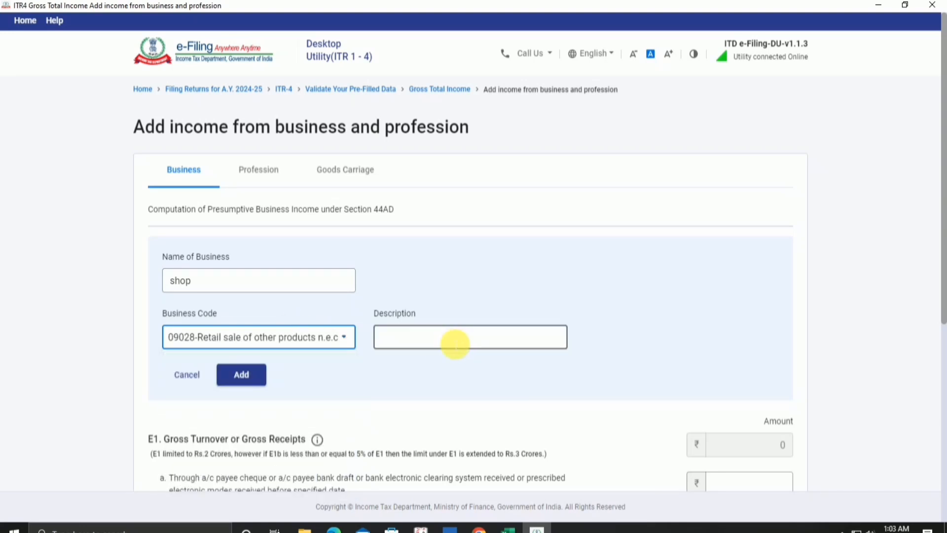
left_click(454, 344)
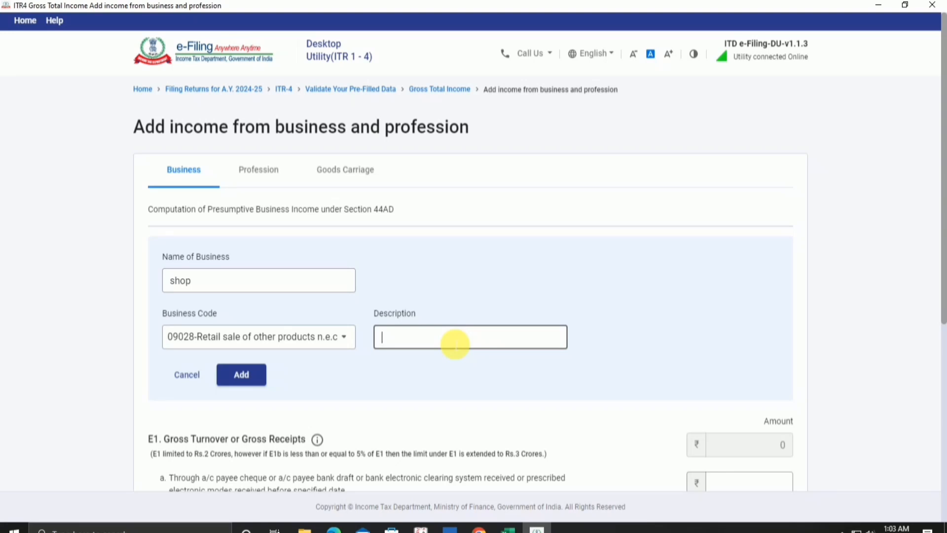
type("shop")
Look up the freelancing income in the Excel computation sheet and enter 60000 as gross receipts by any mode other than a and b.
scroll(455, 344, "down", 3)
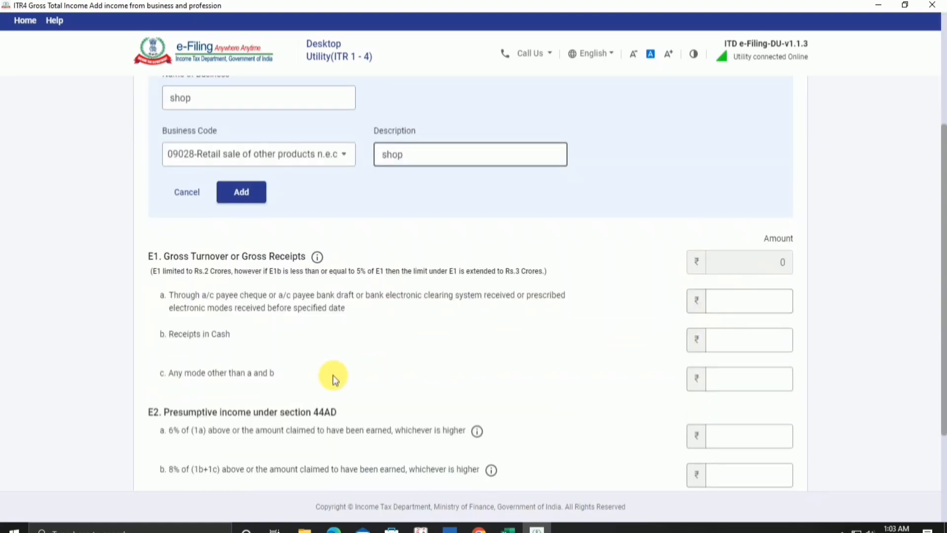
left_click(716, 377)
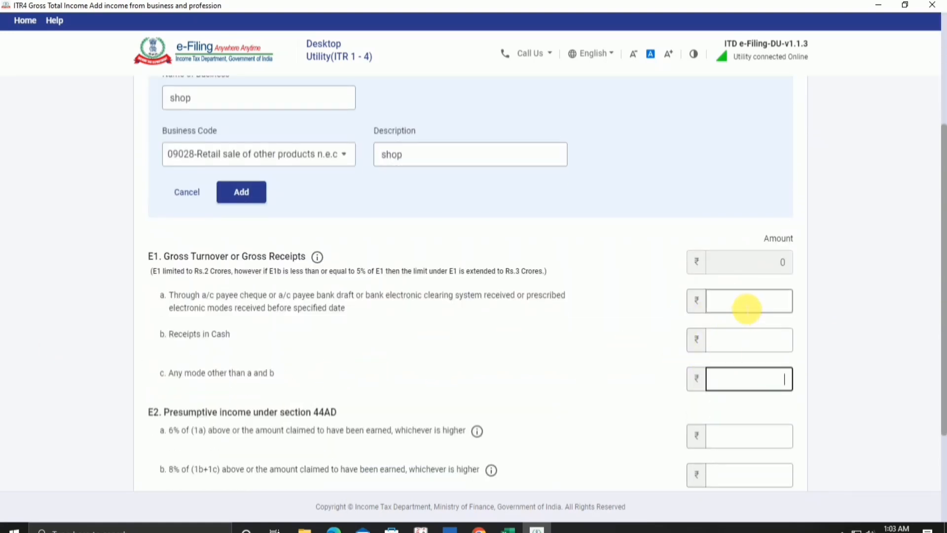
left_click(744, 303)
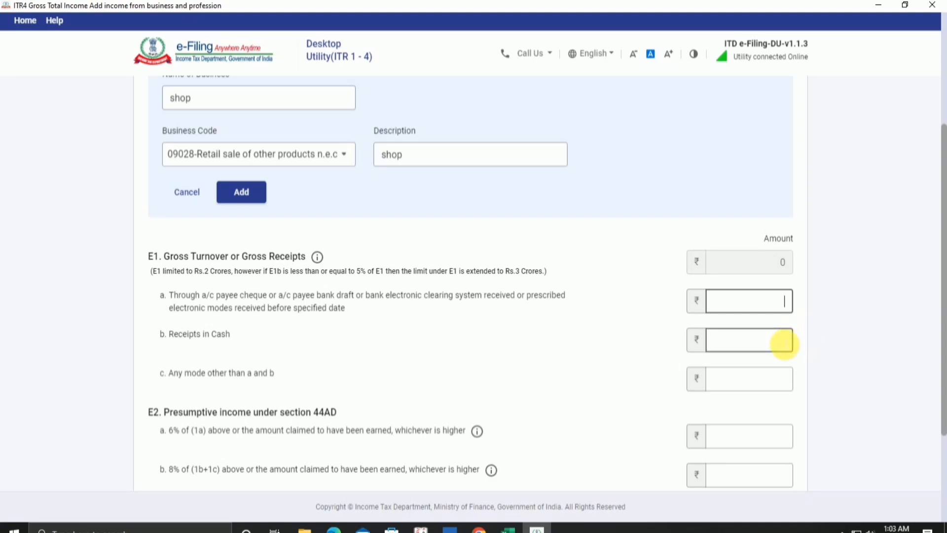
left_click(732, 380)
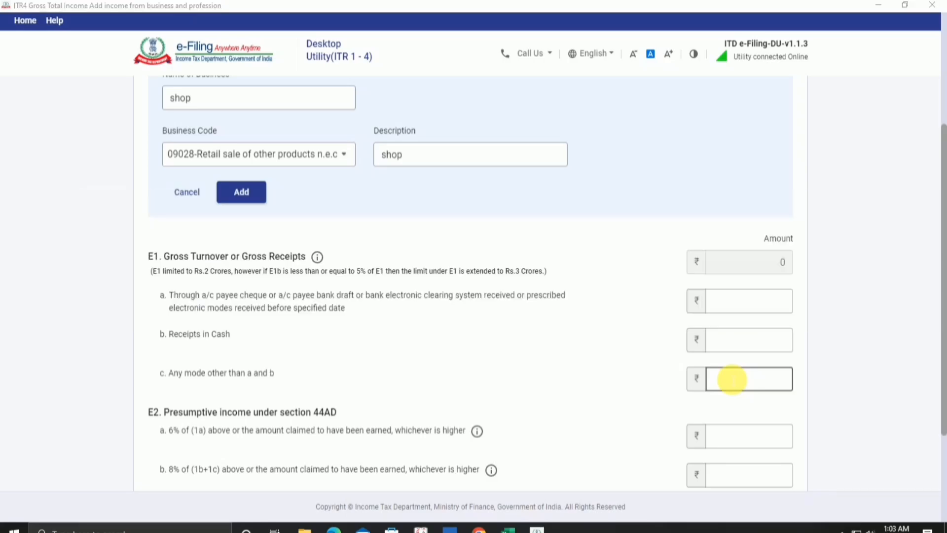
key("alt+Tab")
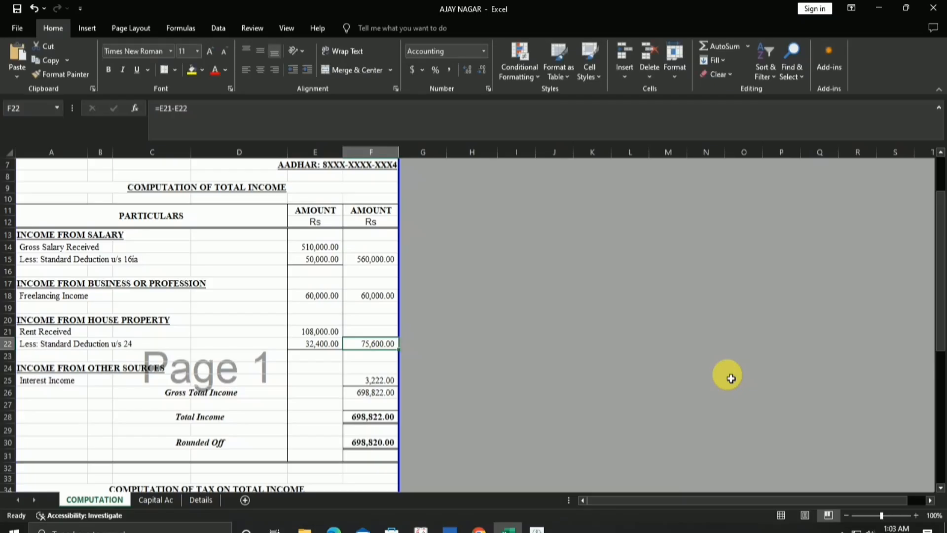
key("alt+Tab")
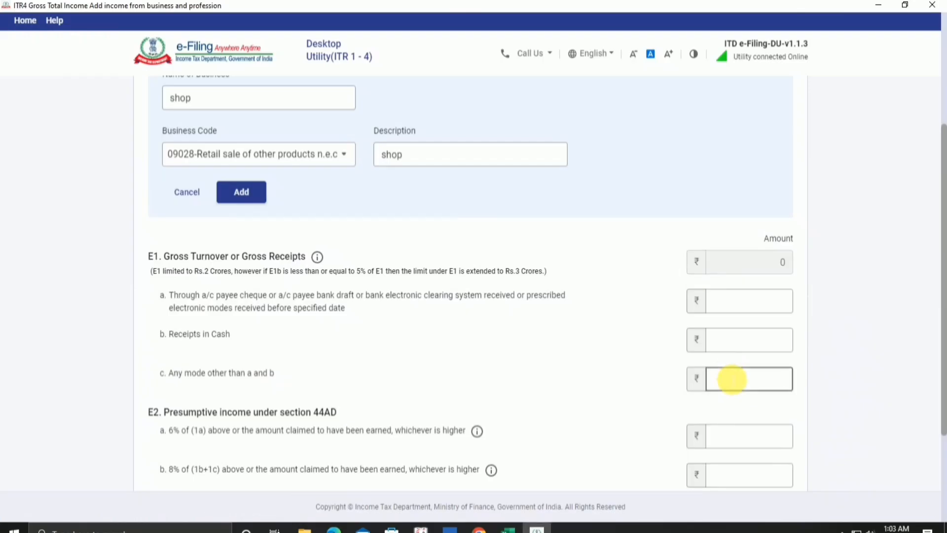
type("0000")
left_click(615, 378)
Set the 8% presumptive income under section 44AD to 60000 and add the business income to the return.
scroll(611, 341, "down", 2)
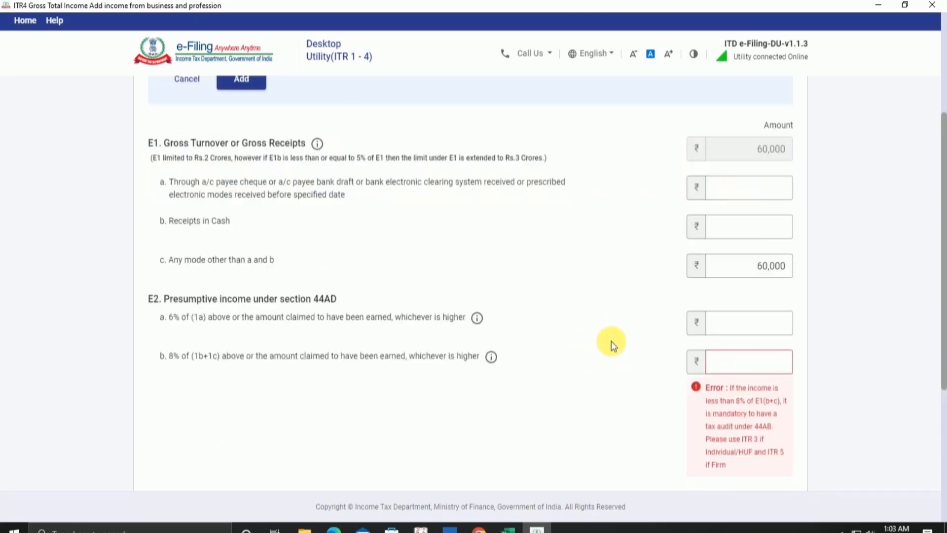
scroll(611, 341, "down", 3)
left_click(735, 239)
type("6")
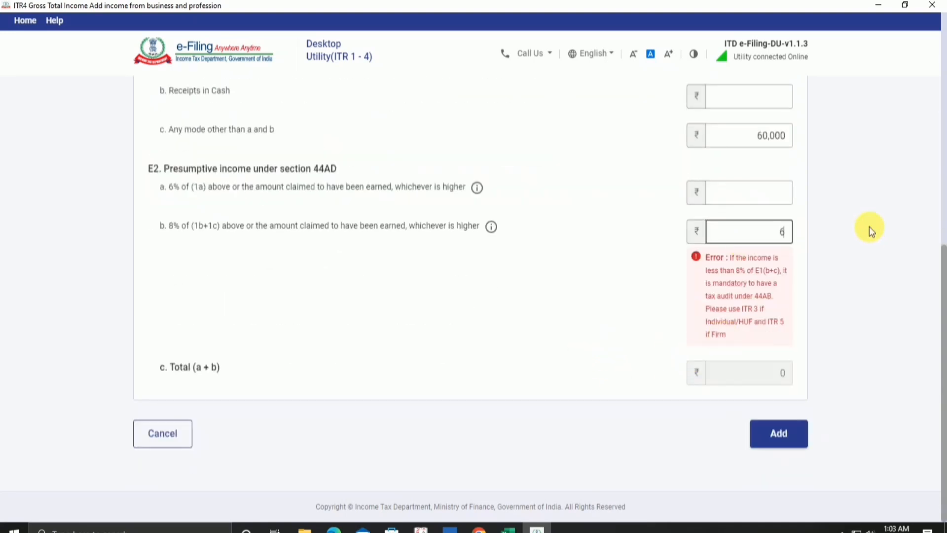
type("0000")
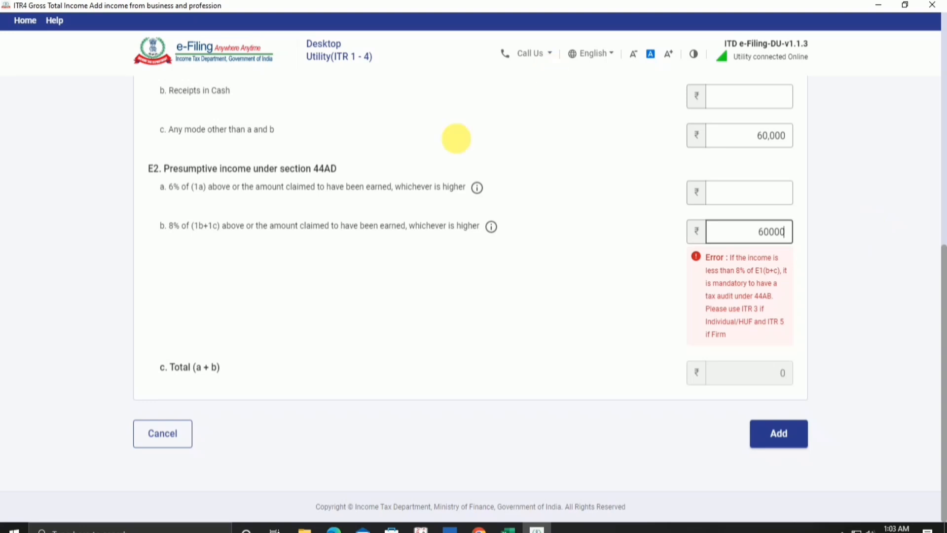
left_click(484, 281)
left_click(785, 435)
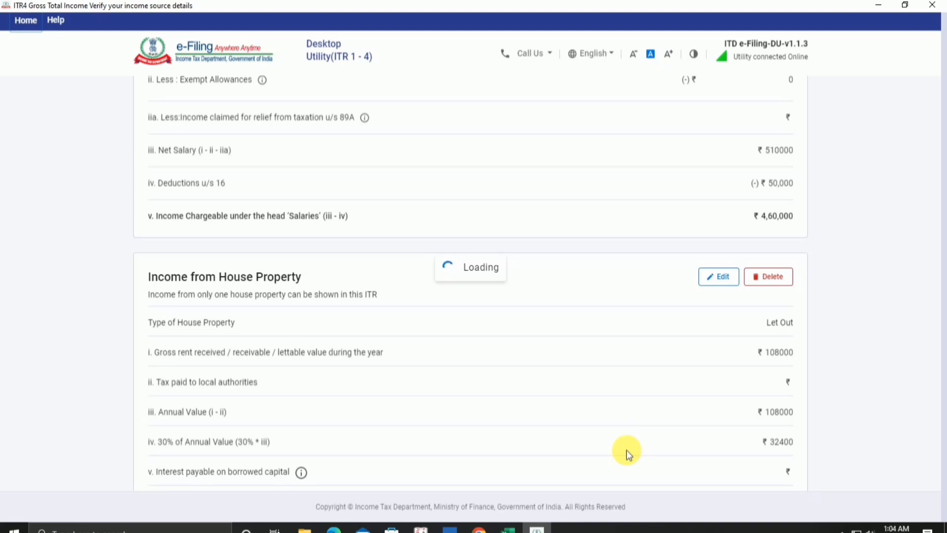
Look up the interest income in the Excel computation sheet and save Interest from Saving Bank Account as 3222 under other sources.
scroll(684, 354, "down", 20)
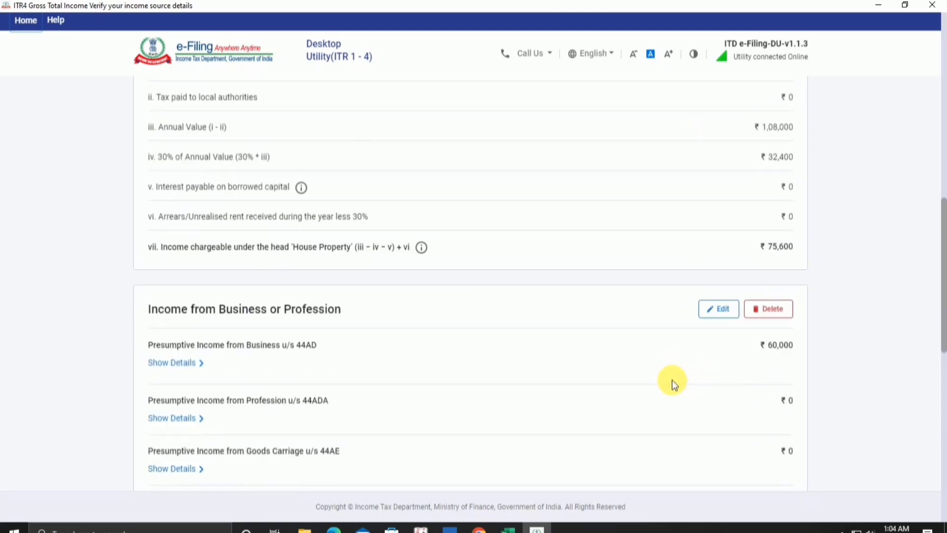
scroll(186, 387, "down", 2)
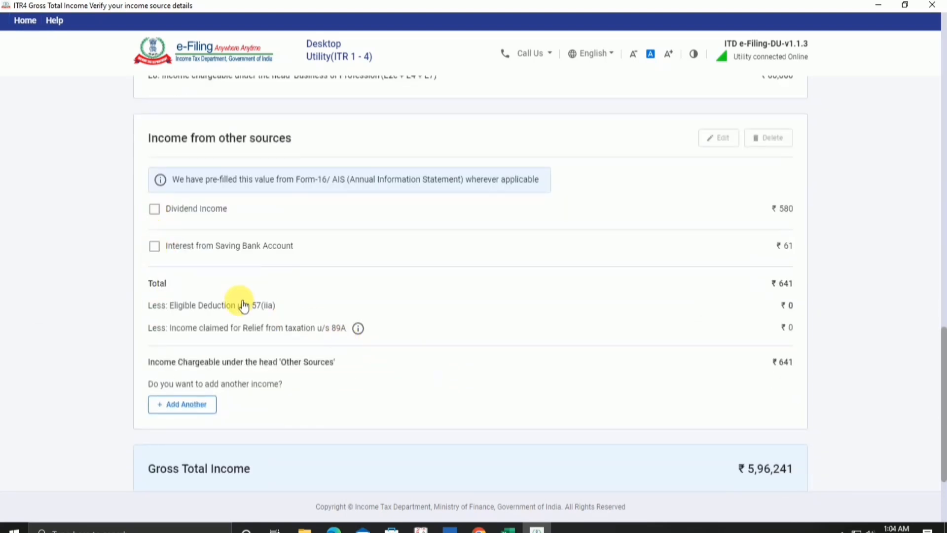
left_click(165, 249)
left_click(730, 134)
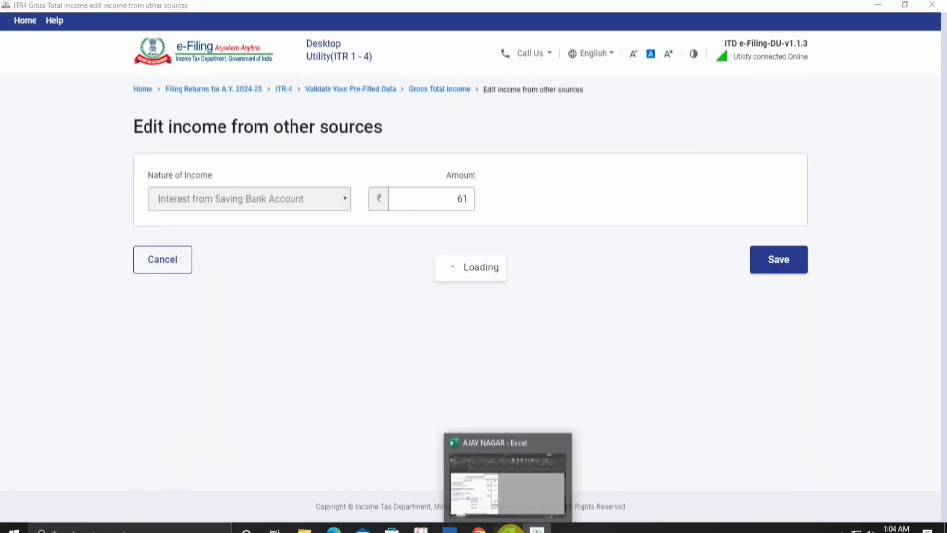
left_click(508, 529)
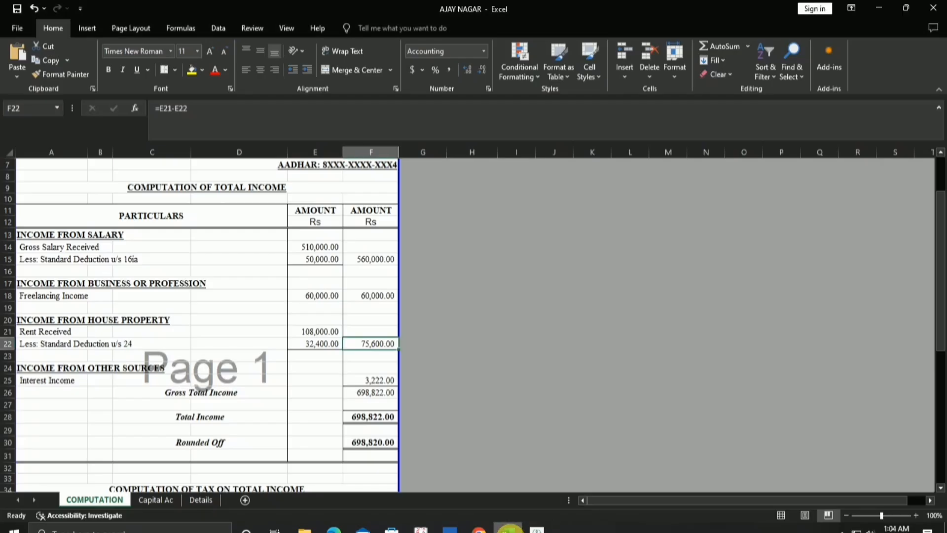
left_click(537, 530)
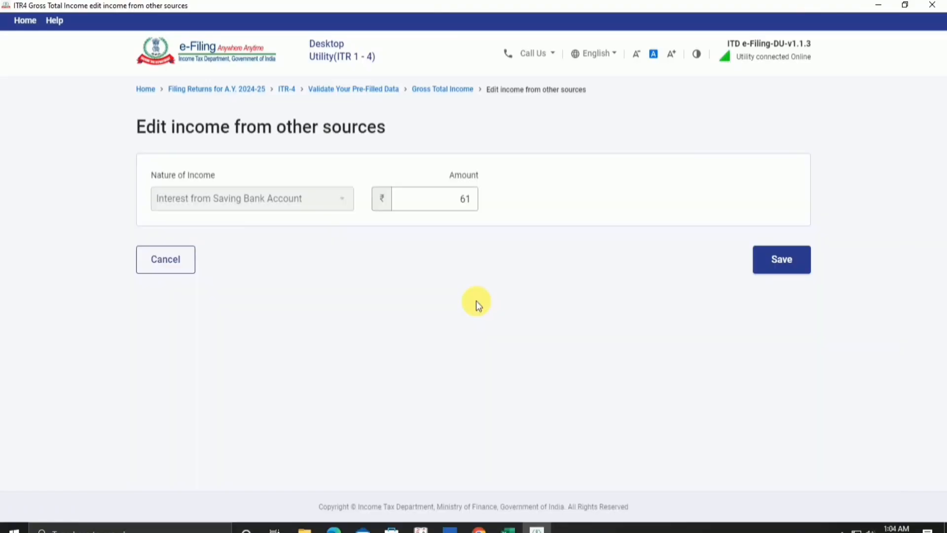
double_click(463, 199)
type("3222")
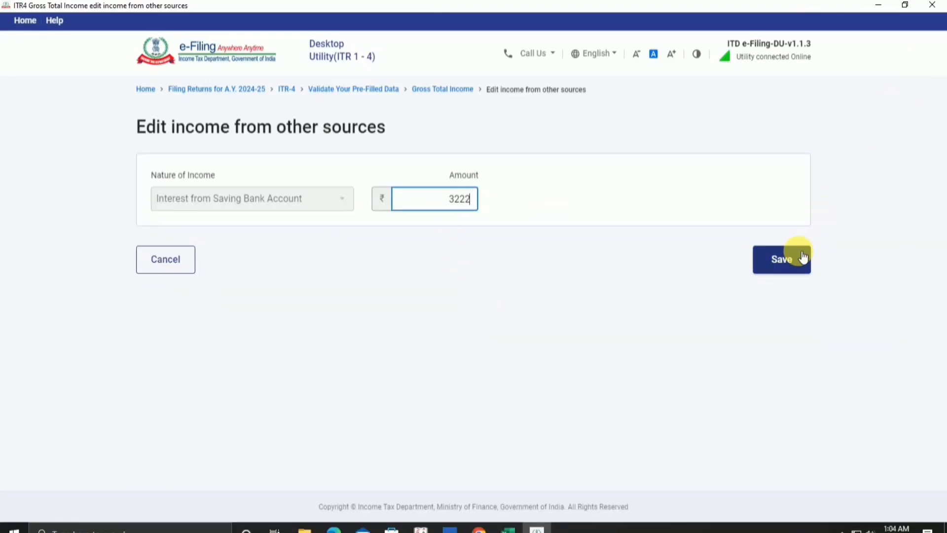
left_click(803, 257)
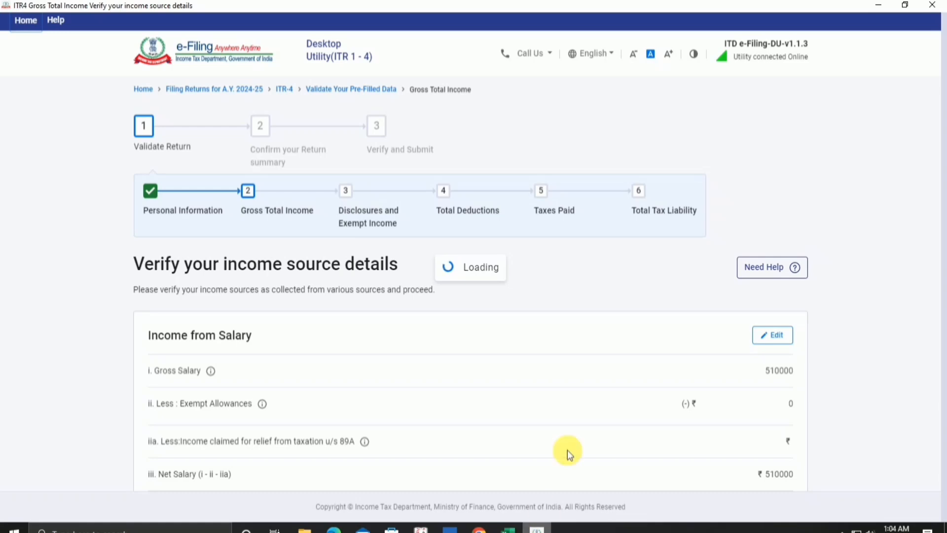
Review the assets and liabilities on the Capital Ac sheet in Excel, then return to the ITR-4 utility.
left_click(508, 528)
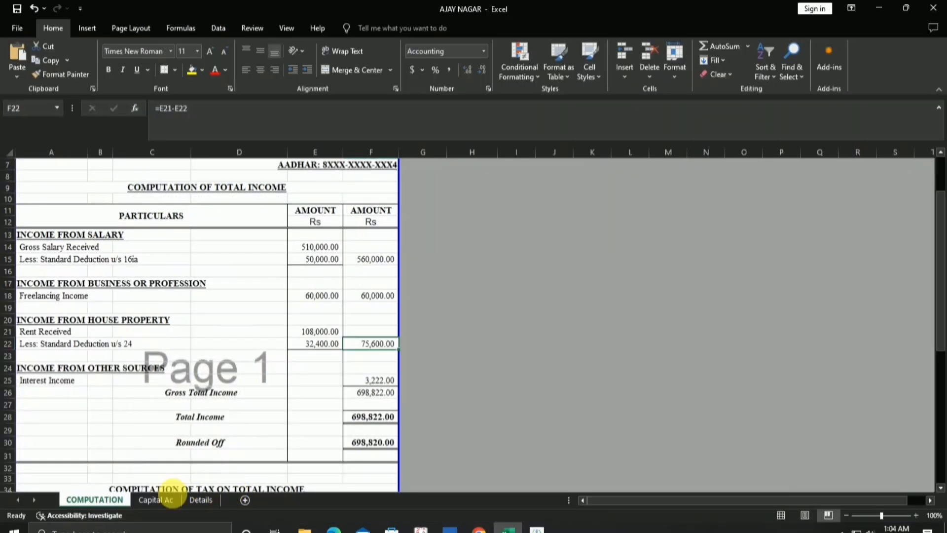
left_click(156, 499)
scroll(297, 432, "down", 3)
scroll(277, 442, "down", 3)
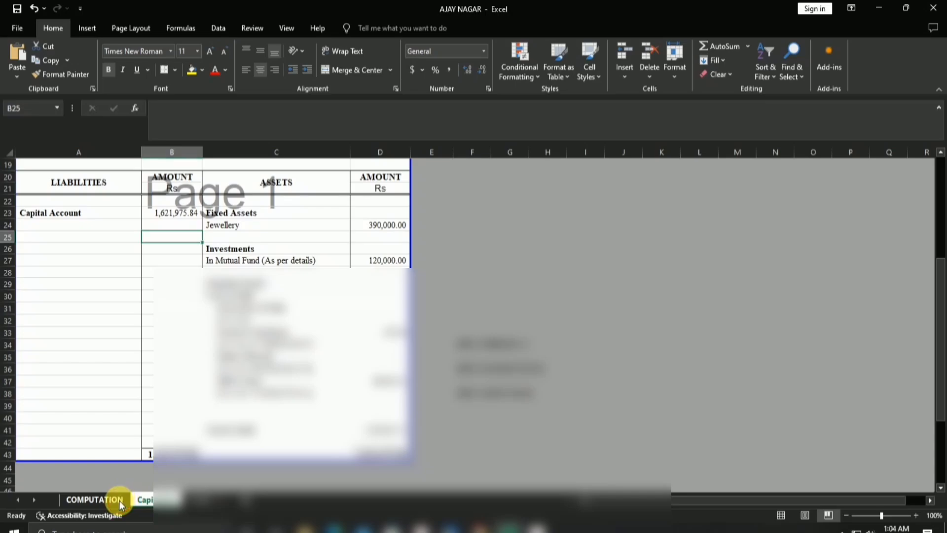
left_click(119, 500)
left_click(540, 529)
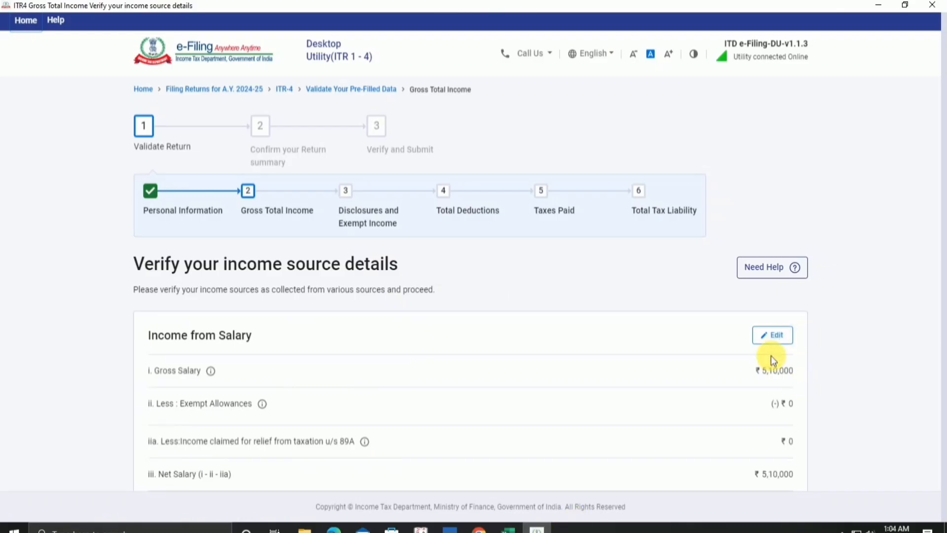
Review the other sources income and confirm the Gross Total Income section.
scroll(761, 370, "down", 15)
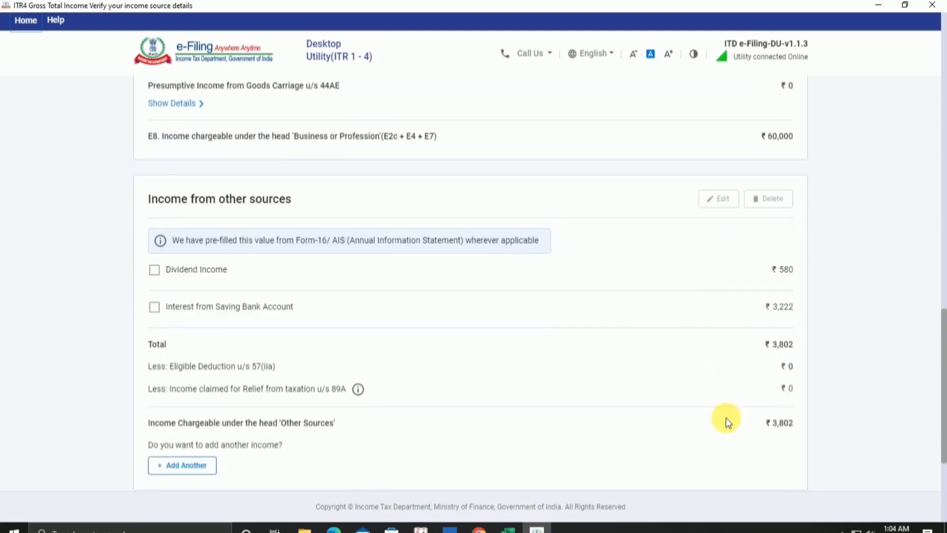
scroll(727, 421, "down", 4)
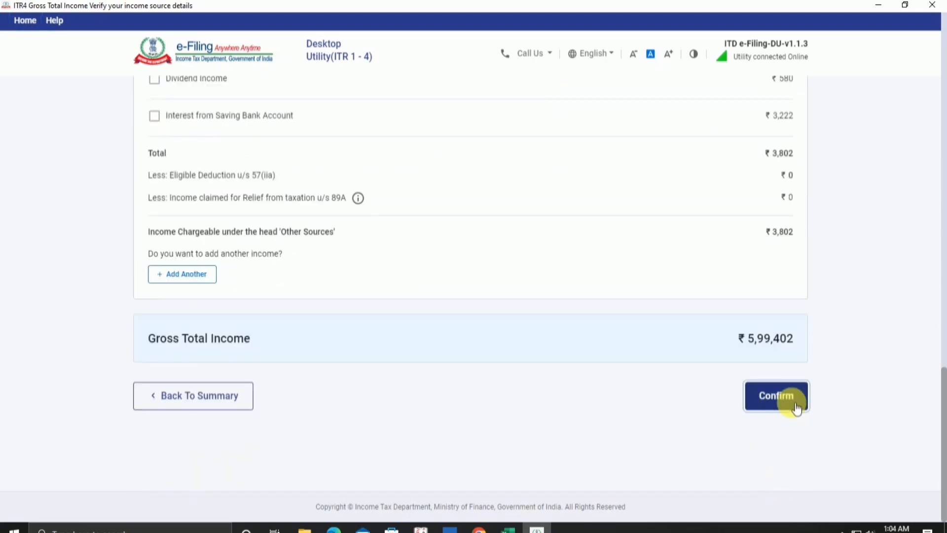
left_click(776, 396)
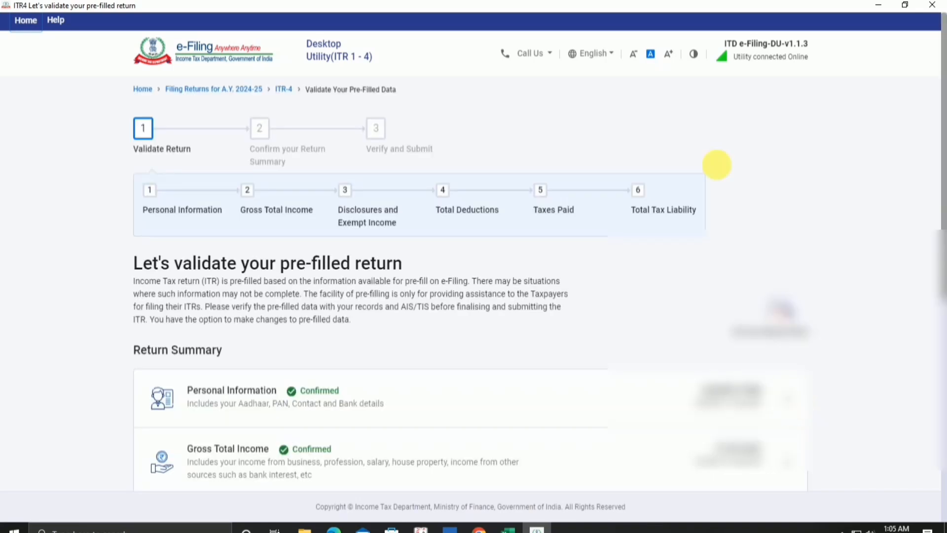
Open Disclosures and Exempt Income from the return summary and start adding the Financial Particulars of the business.
scroll(539, 364, "down", 4)
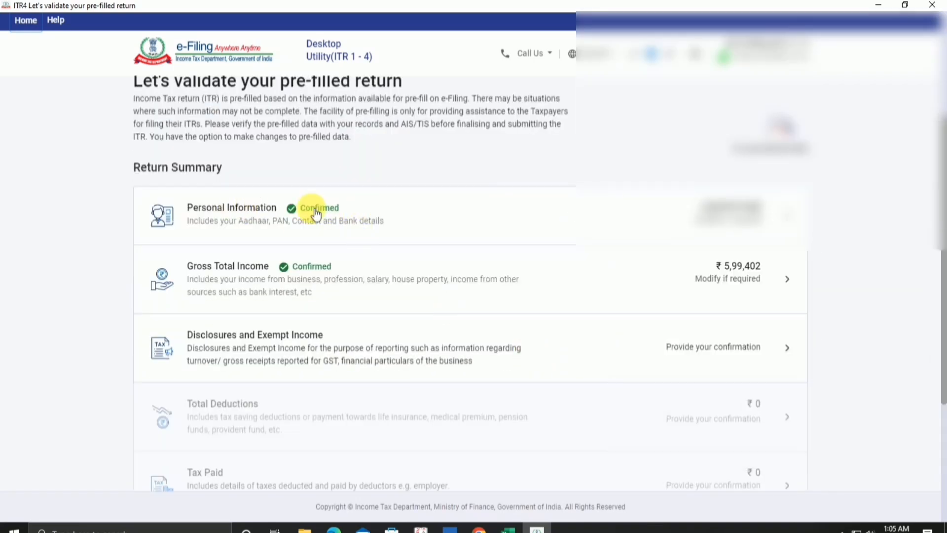
scroll(369, 302, "down", 1)
scroll(369, 302, "down", 3)
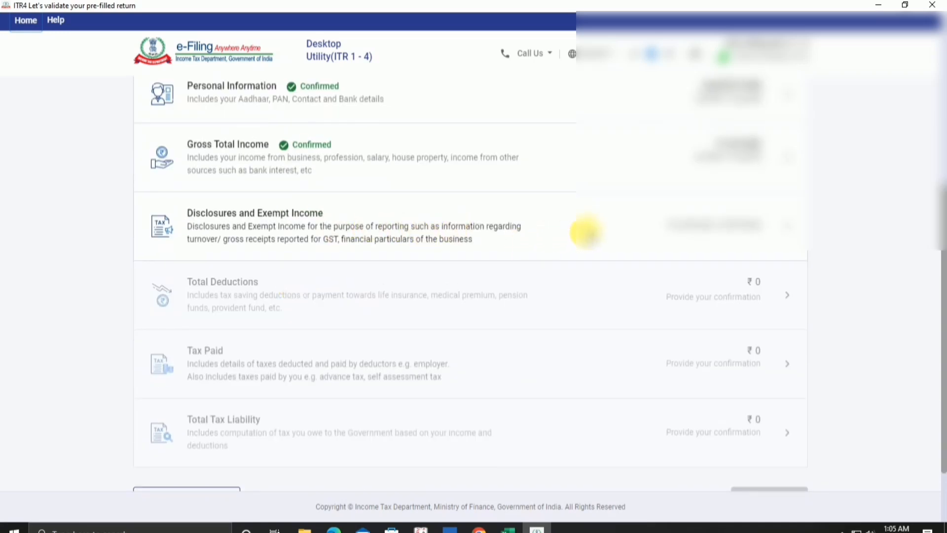
left_click(586, 232)
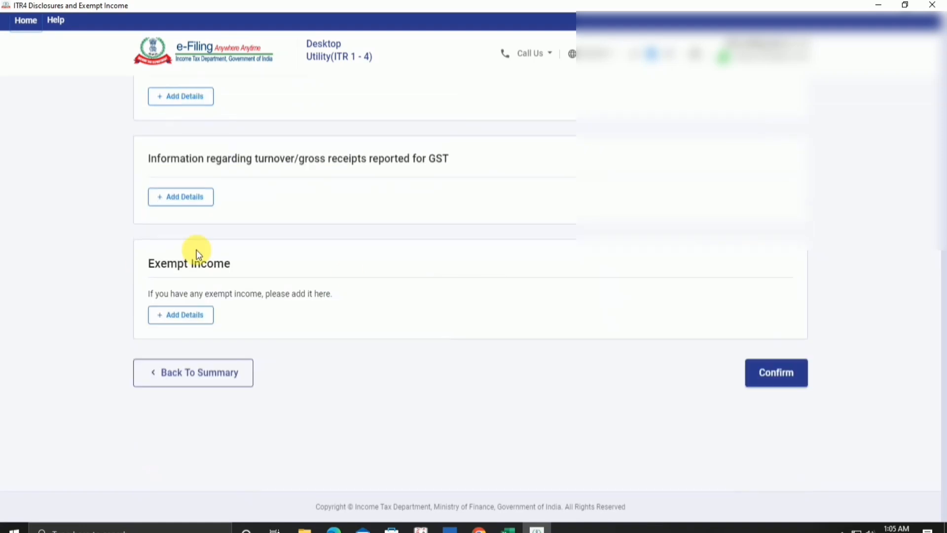
left_click(192, 402)
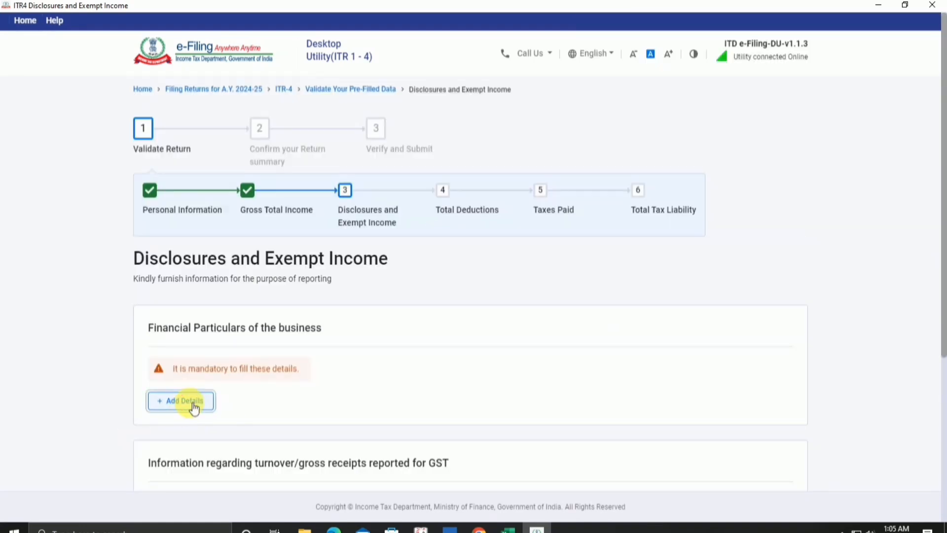
Set the Partners/Members own capital to 1200000 in the financial particulars.
left_click(736, 225)
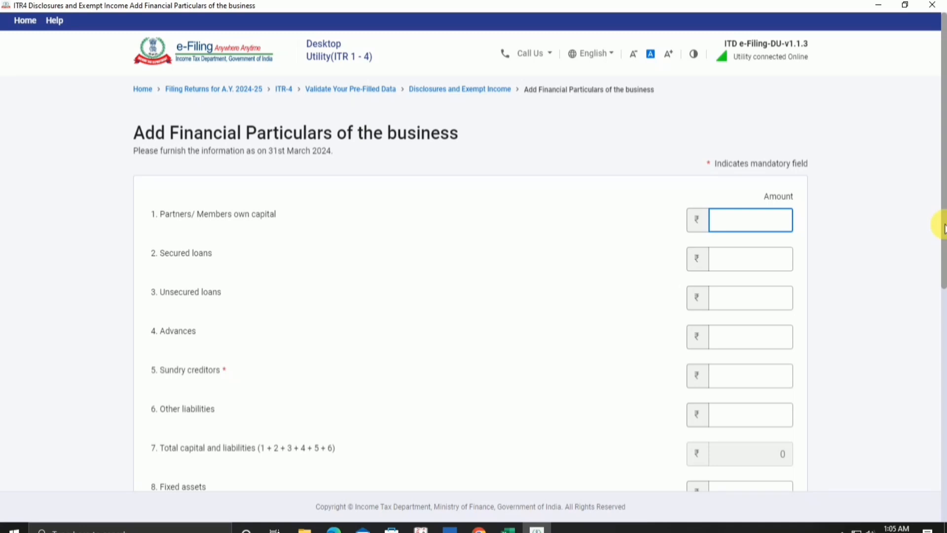
type("1200000")
left_click(680, 270)
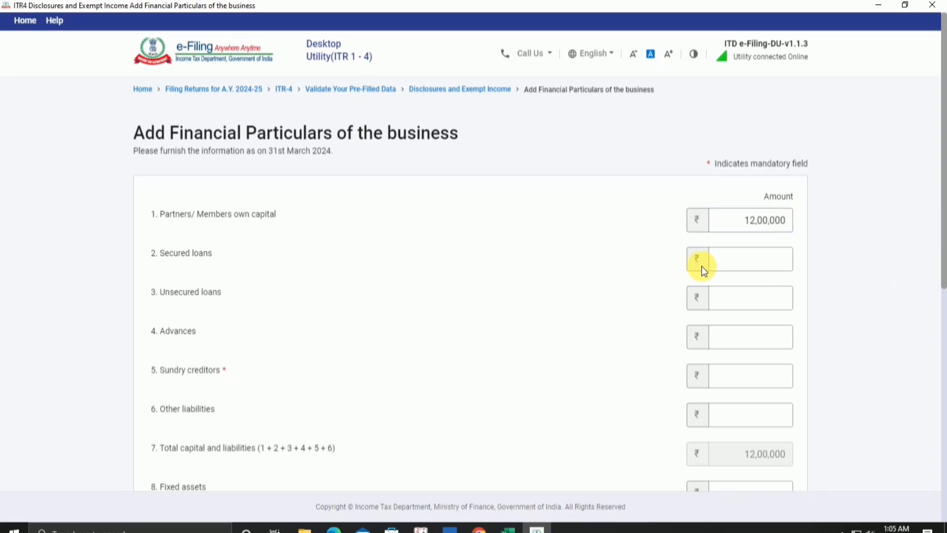
Set secured loans, unsecured loans and advances to 0 in the financial particulars.
scroll(736, 321, "down", 3)
scroll(765, 168, "up", 2)
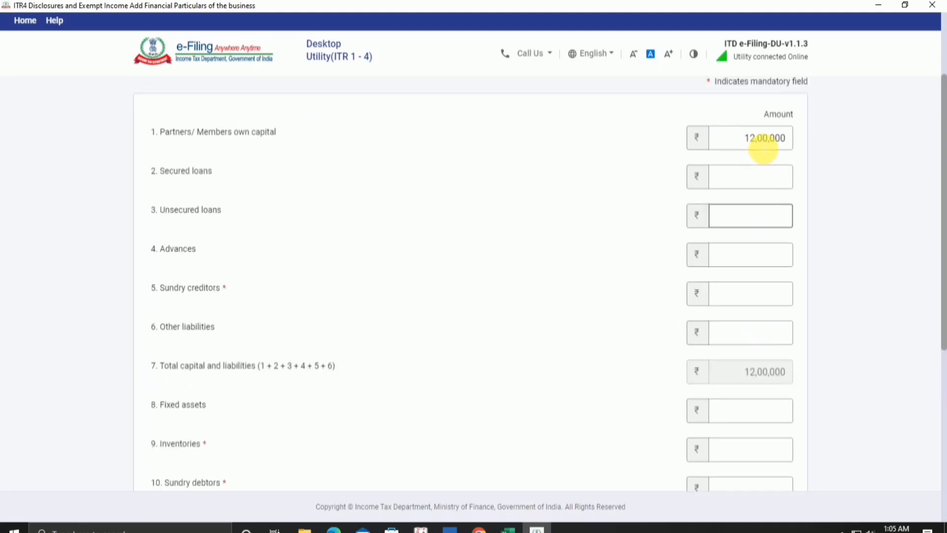
left_click(772, 203)
type("0")
left_click(775, 235)
type("0")
left_click(777, 276)
type("0")
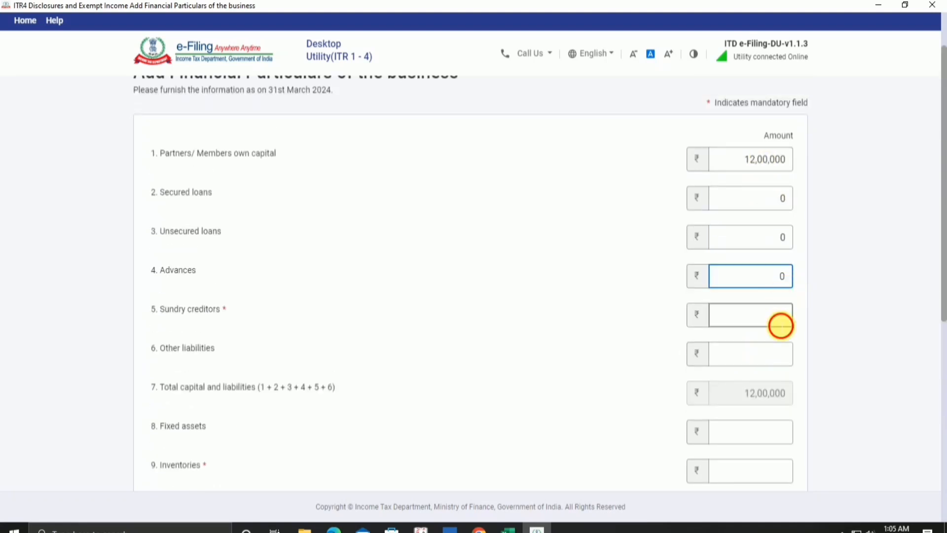
Set sundry creditors, other liabilities and fixed assets to 0 in the financial particulars.
left_click(780, 318)
type("0")
left_click(781, 354)
type("0")
scroll(780, 354, "down", 2)
left_click(786, 310)
type("0")
Set inventories to 540000 and sundry debtors to 350000 in the financial particulars.
left_click(745, 349)
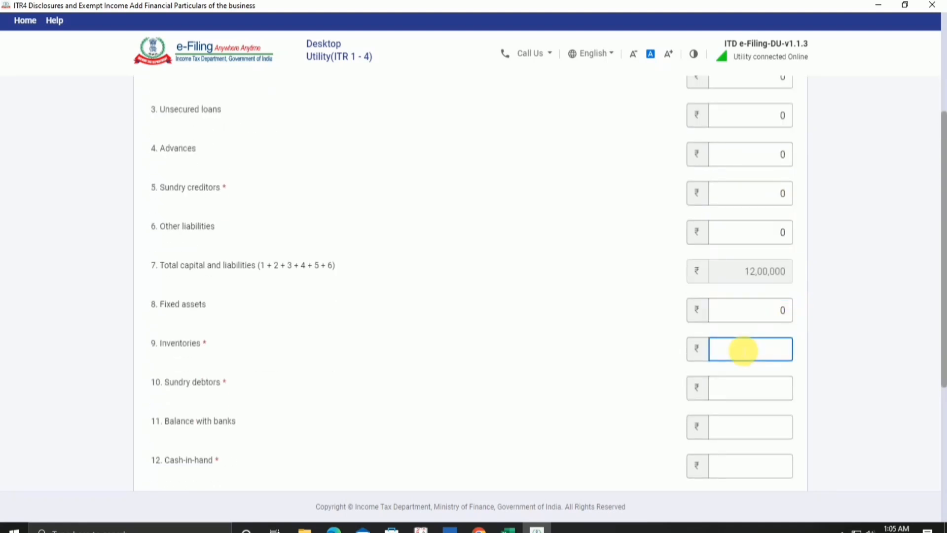
type("5,40,000")
left_click(774, 389)
type("350000")
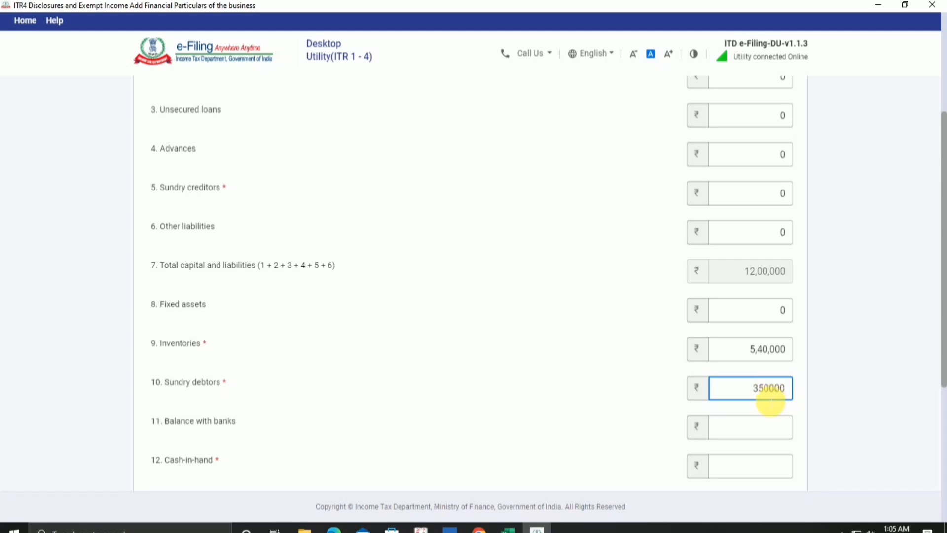
left_click(753, 465)
scroll(754, 407, "down", 1)
type("5")
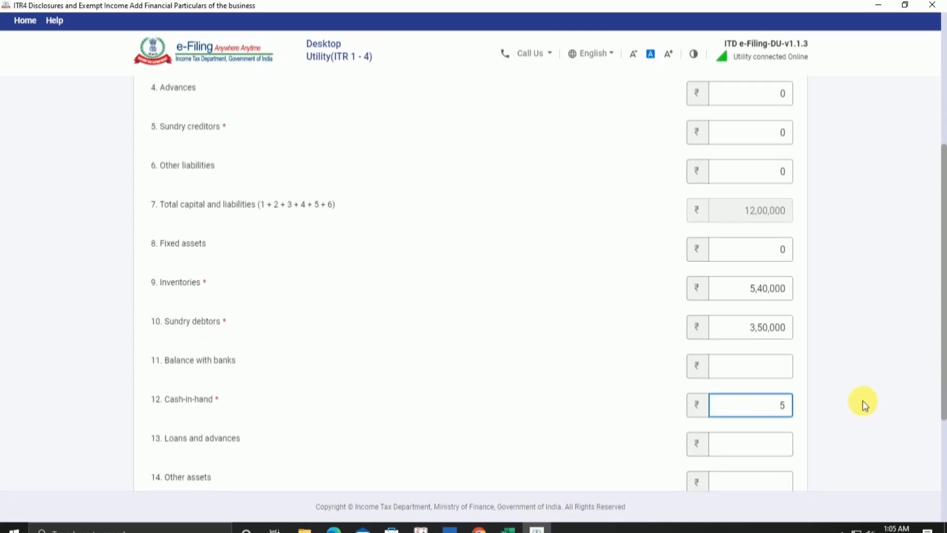
scroll(895, 408, "down", 3)
scroll(895, 408, "up", 2)
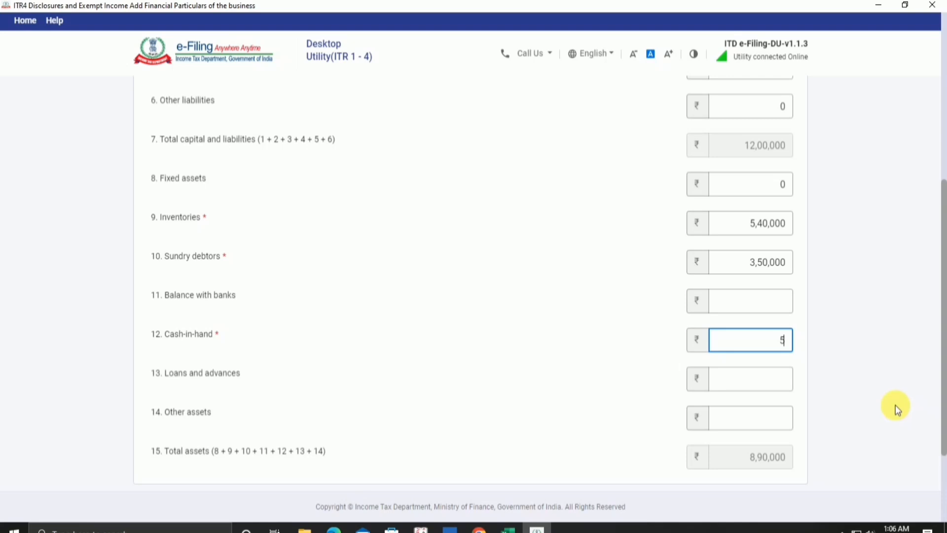
key("BackSpace")
type("770000")
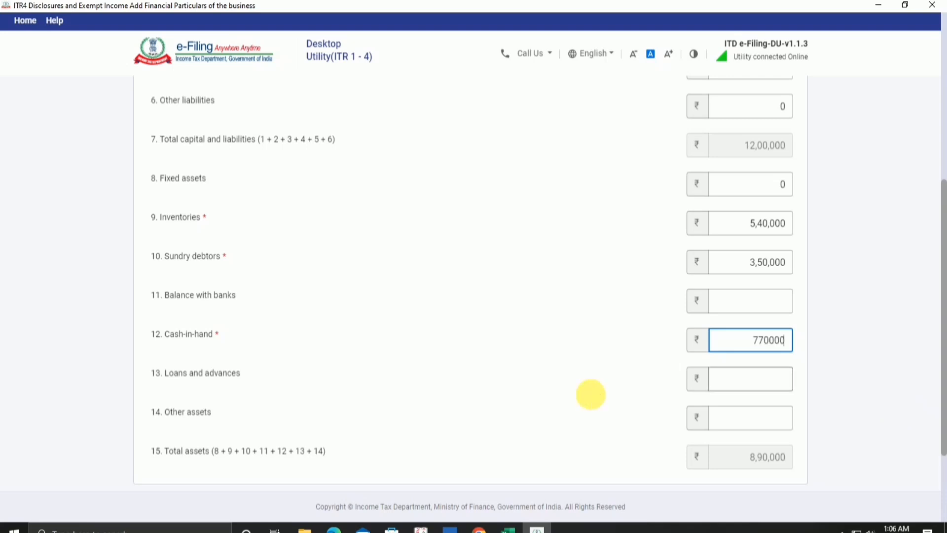
left_click(591, 395)
left_click_drag(744, 340, 882, 343)
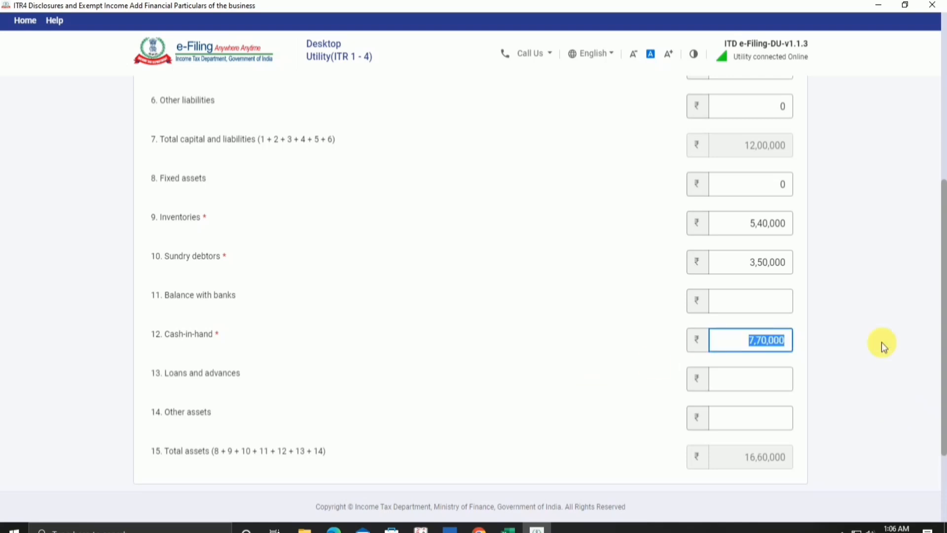
key("BackSpace")
left_click(689, 298)
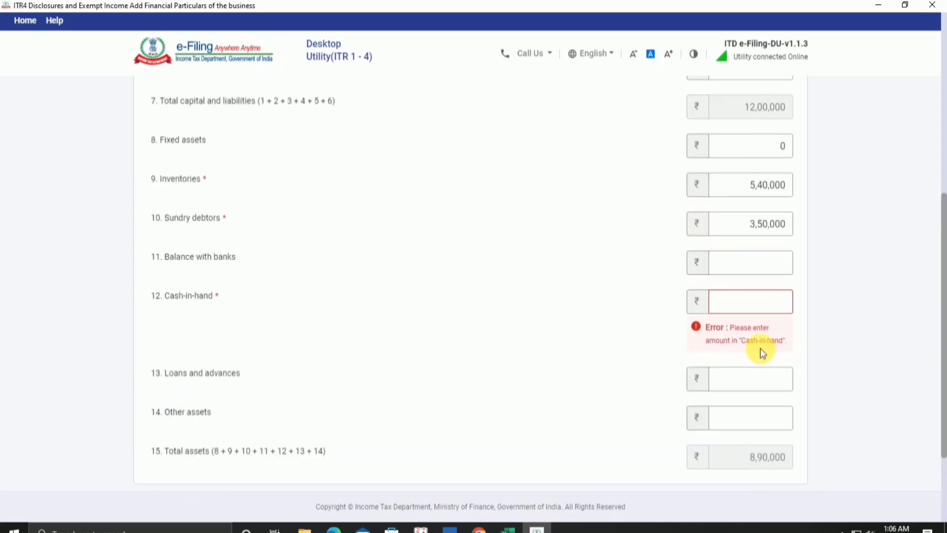
Set cash-in-hand to 310000, compare total liabilities with total assets, and add the financial particulars to the return.
left_click(769, 309)
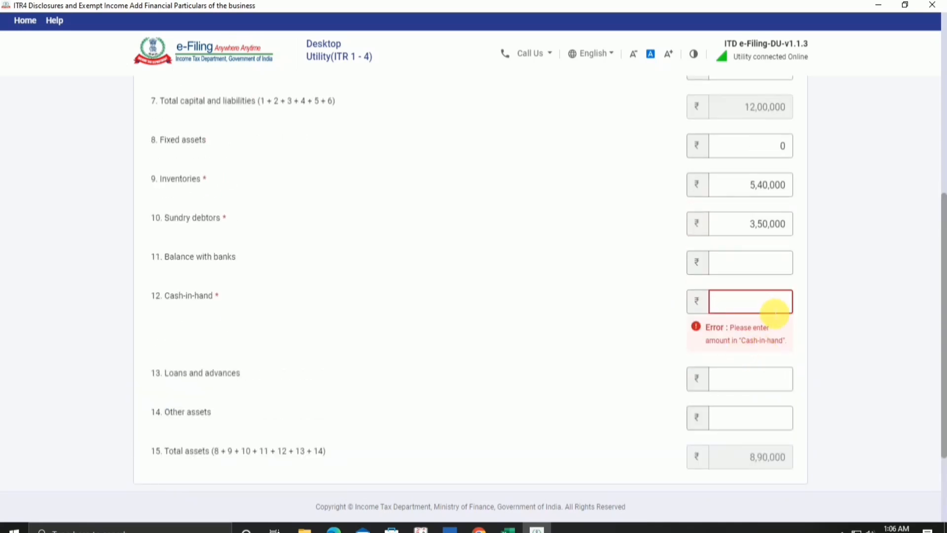
type("310000")
left_click(745, 404)
scroll(745, 404, "up", 4)
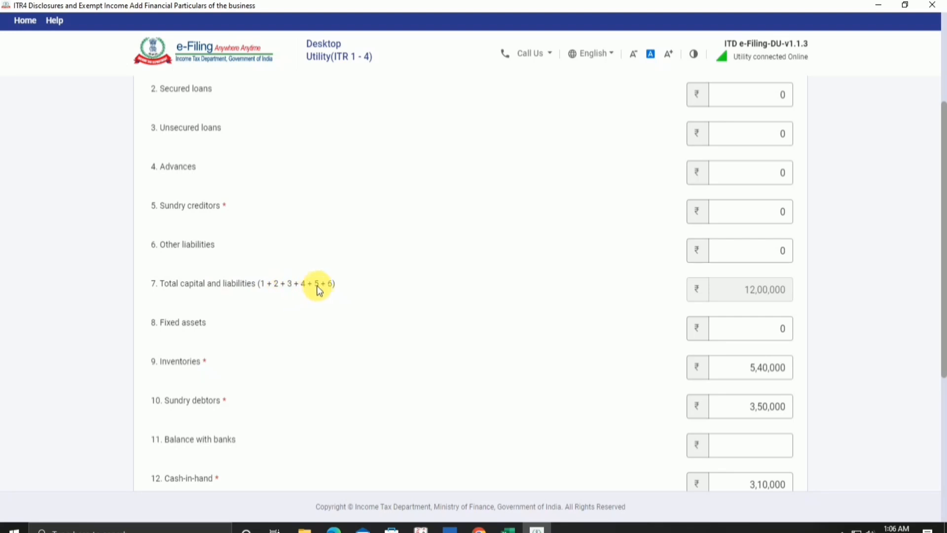
scroll(573, 316, "down", 5)
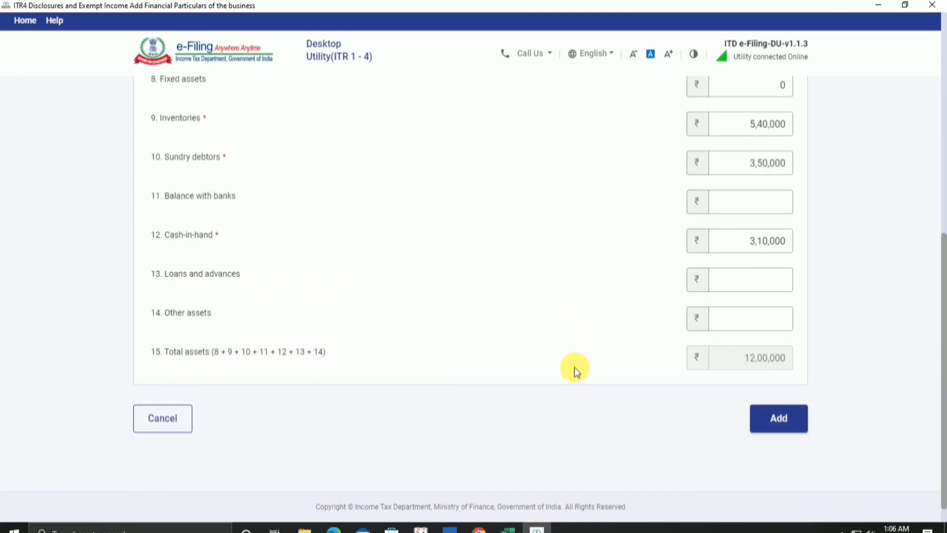
left_click(795, 424)
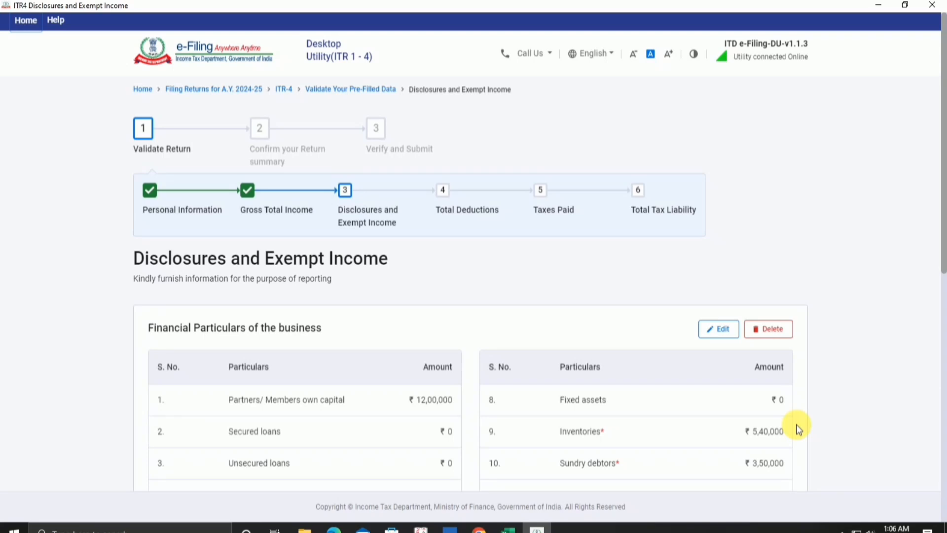
Review the added financial particulars and confirm the Disclosures and Exempt Income section.
scroll(796, 424, "down", 5)
scroll(814, 269, "down", 4)
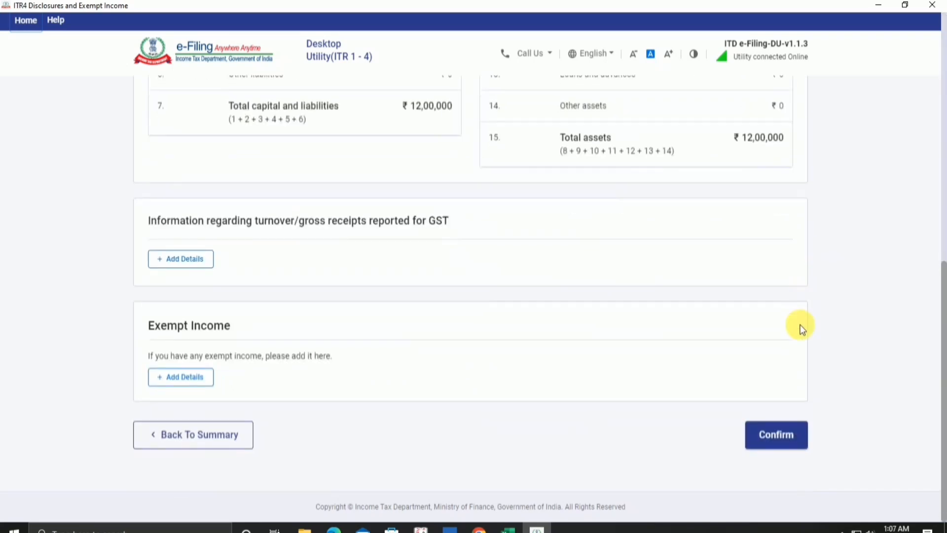
left_click(776, 435)
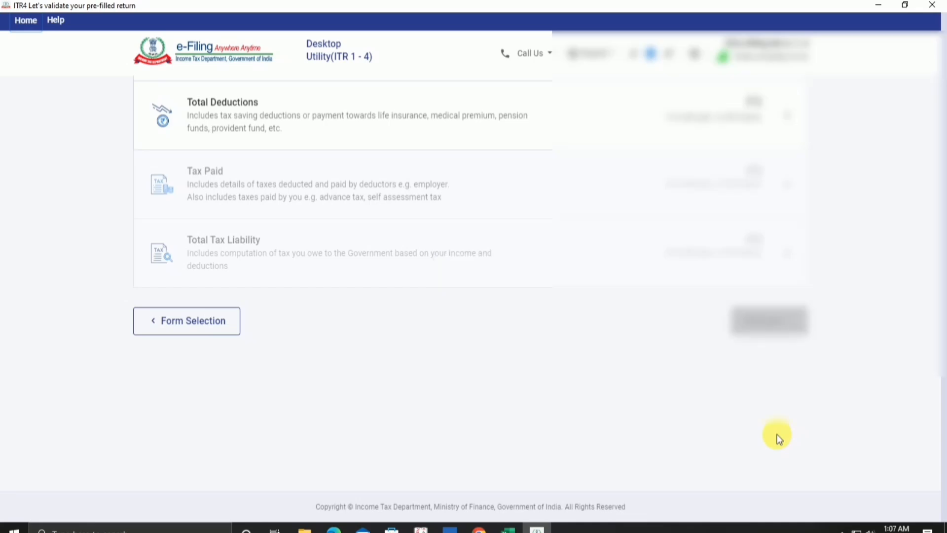
Open Total Deductions from the return summary and skip its eligibility questions.
scroll(750, 468, "down", 7)
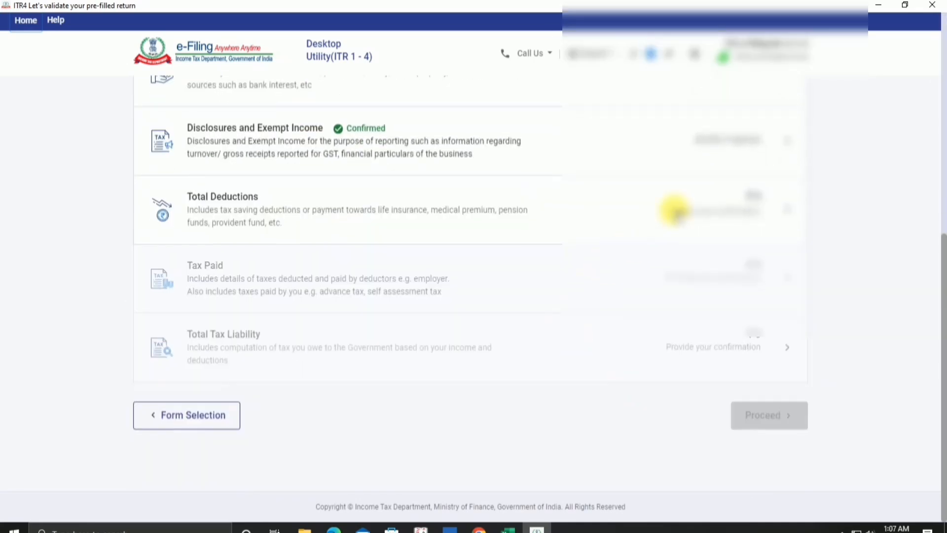
left_click(685, 207)
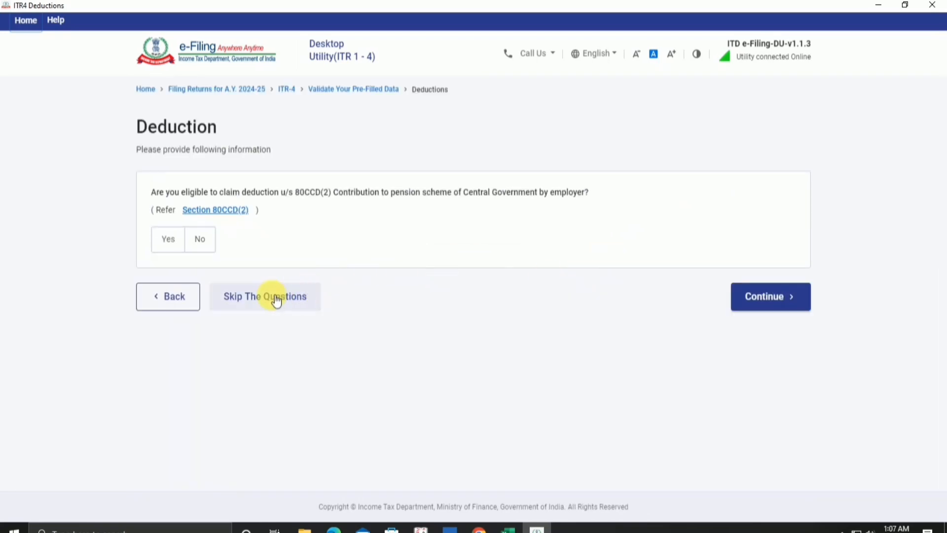
left_click(276, 301)
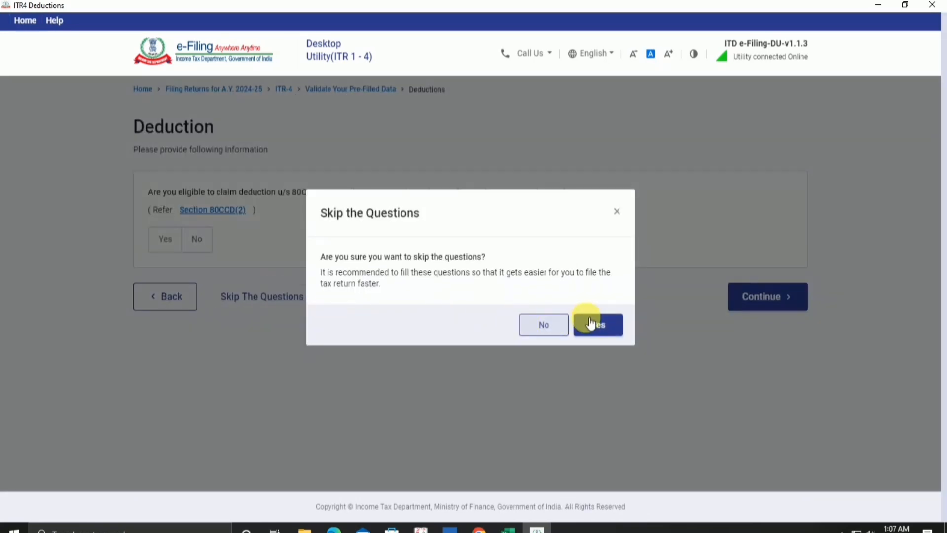
left_click(595, 323)
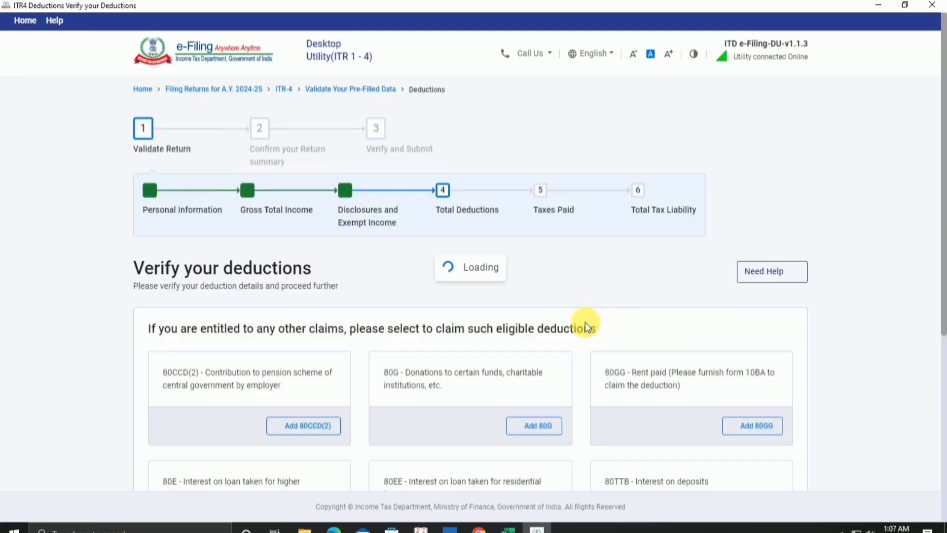
Review the full list of available deductions and confirm the Total Deductions section without adding any claim.
scroll(577, 345, "down", 4)
scroll(575, 356, "down", 2)
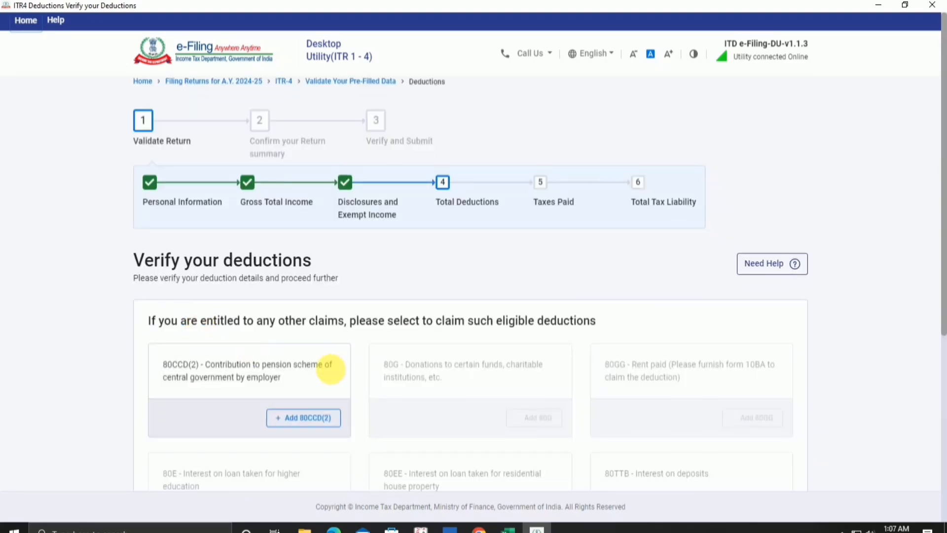
left_click(221, 334)
scroll(413, 355, "down", 10)
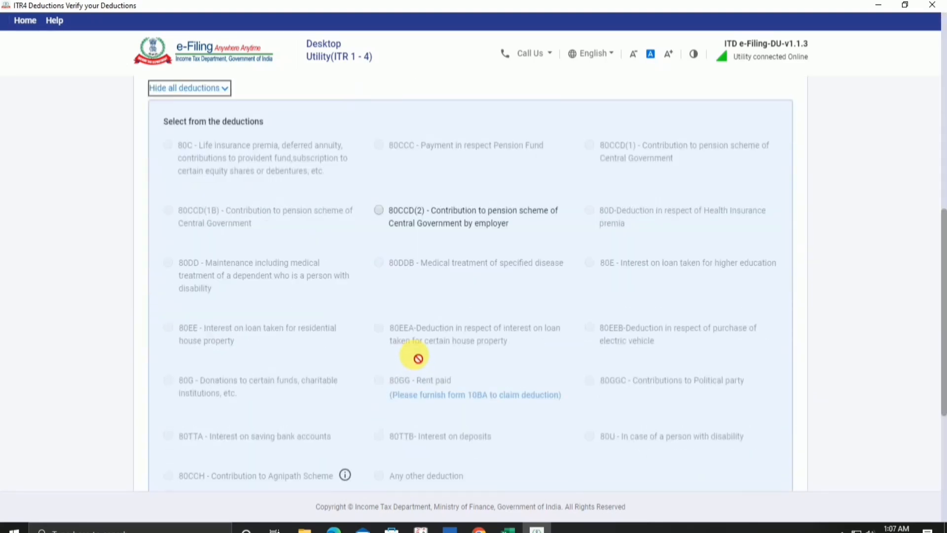
scroll(415, 356, "up", 4)
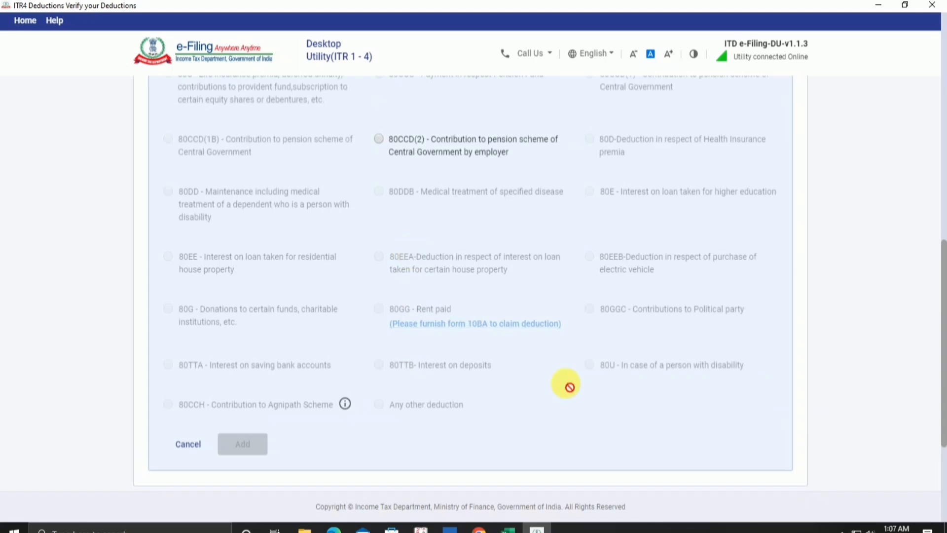
scroll(602, 391, "down", 4)
left_click(775, 414)
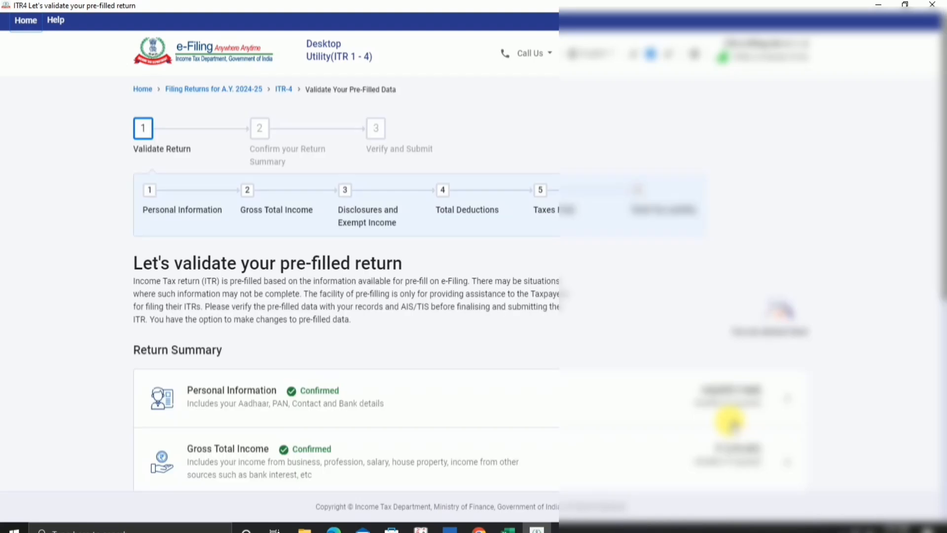
Open Tax Paid from the return summary, review the taxes paid details and confirm the section.
scroll(701, 390, "down", 7)
scroll(673, 345, "down", 1)
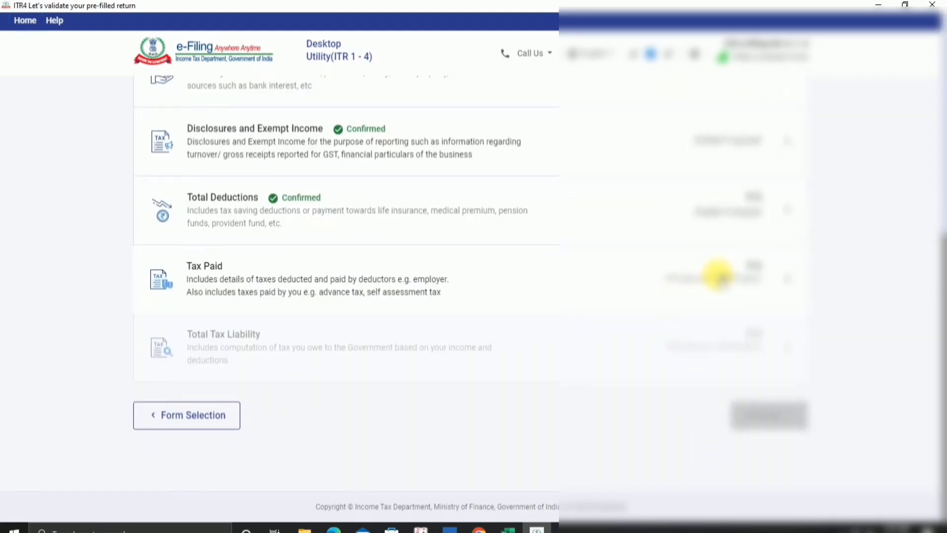
left_click(719, 276)
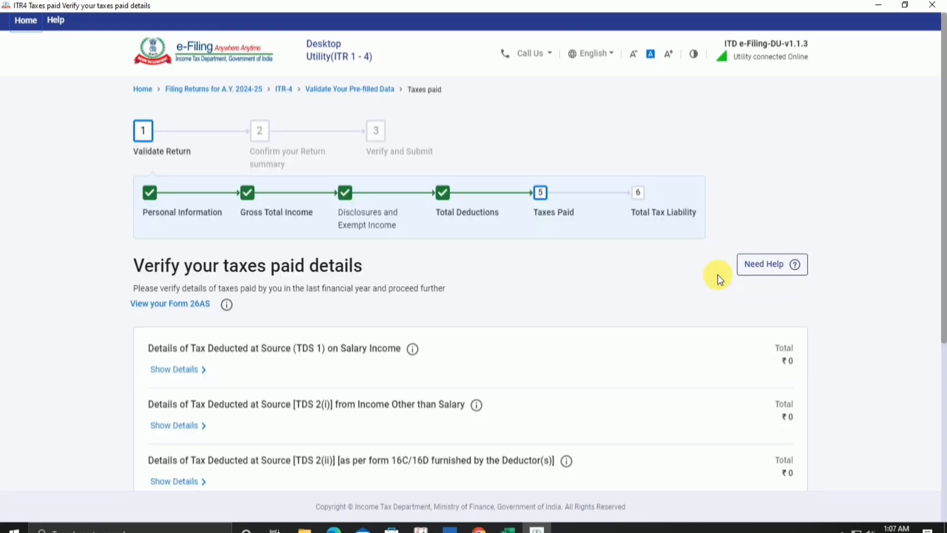
scroll(719, 276, "down", 2)
scroll(720, 274, "down", 3)
left_click(766, 453)
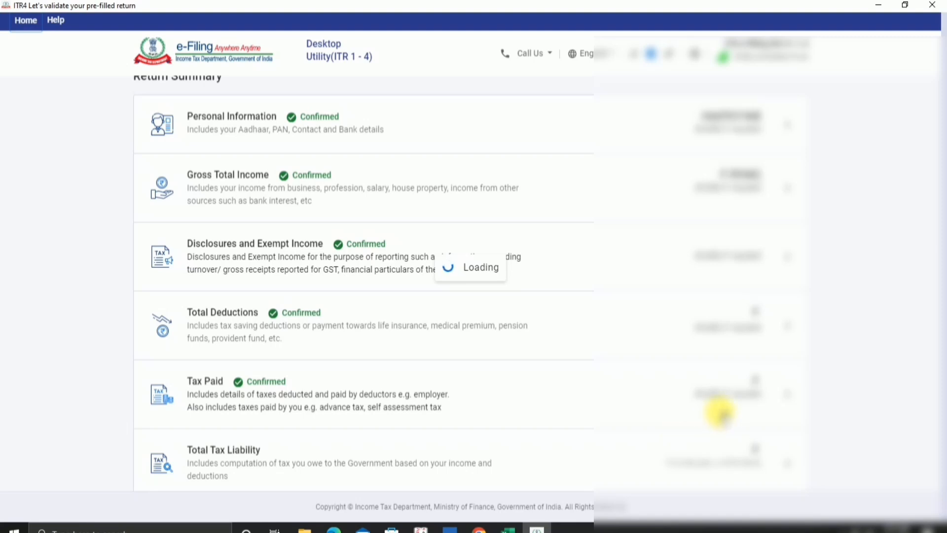
Open Total Tax Liability from the return summary, review the income and tax computation, and confirm the section.
scroll(708, 427, "down", 8)
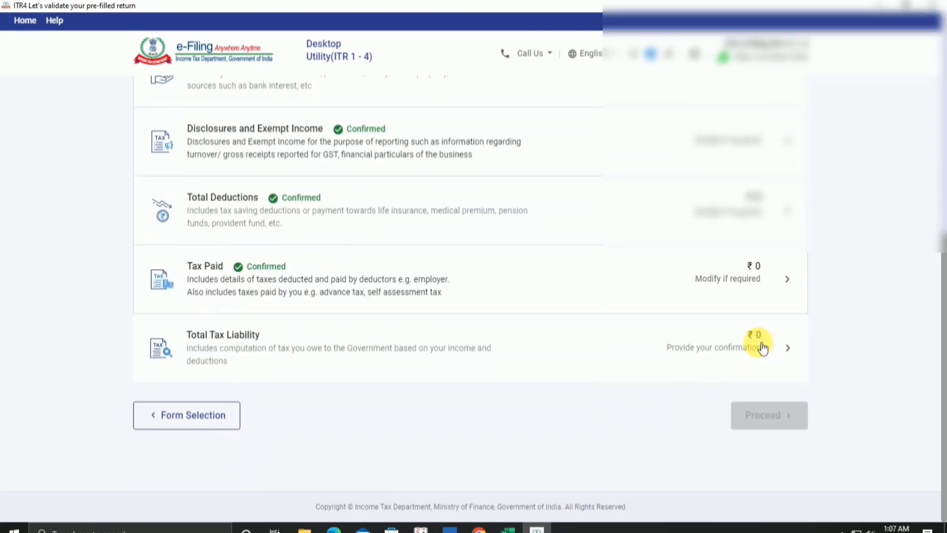
left_click(762, 347)
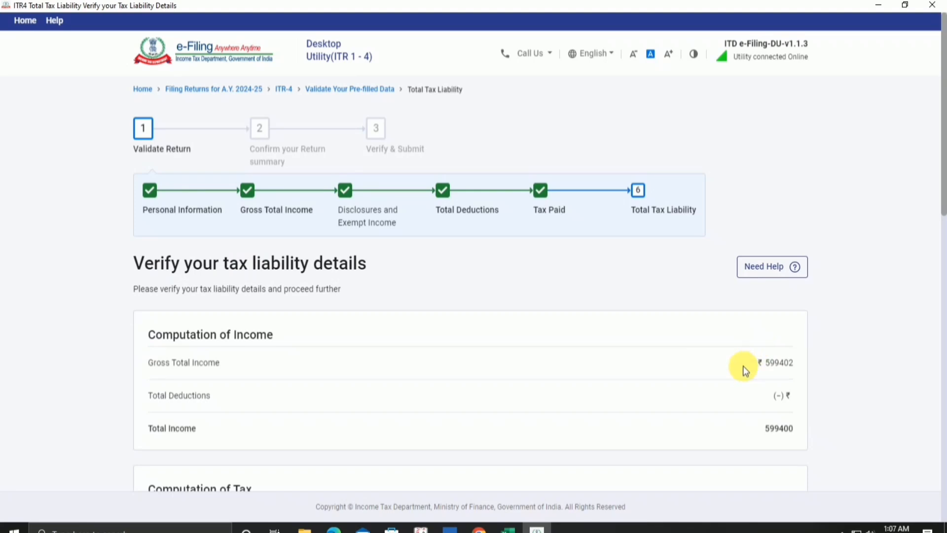
scroll(736, 380, "down", 3)
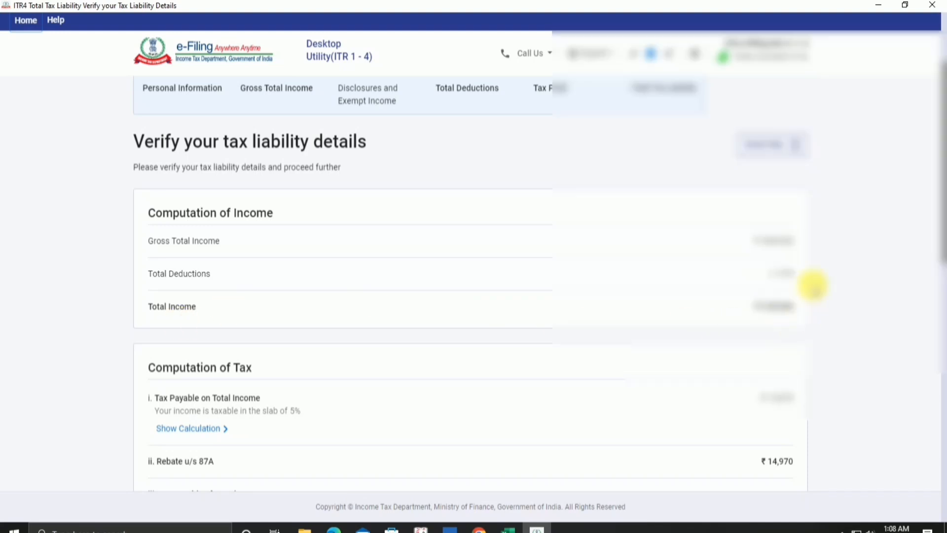
scroll(799, 378, "down", 4)
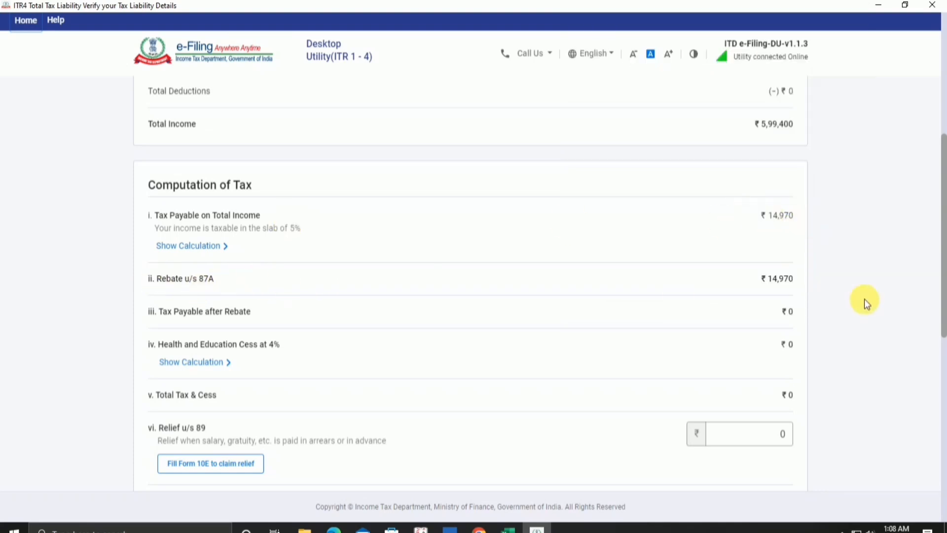
scroll(805, 277, "down", 10)
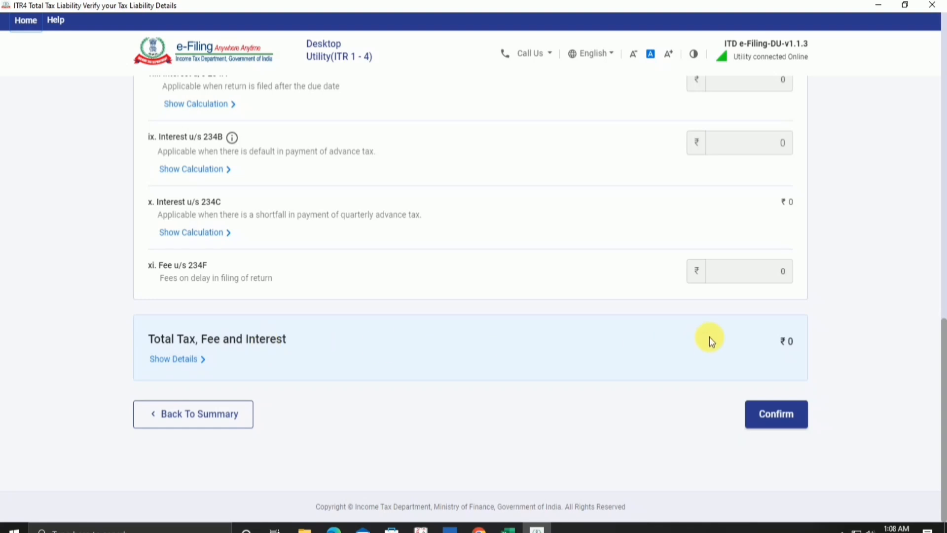
left_click(771, 417)
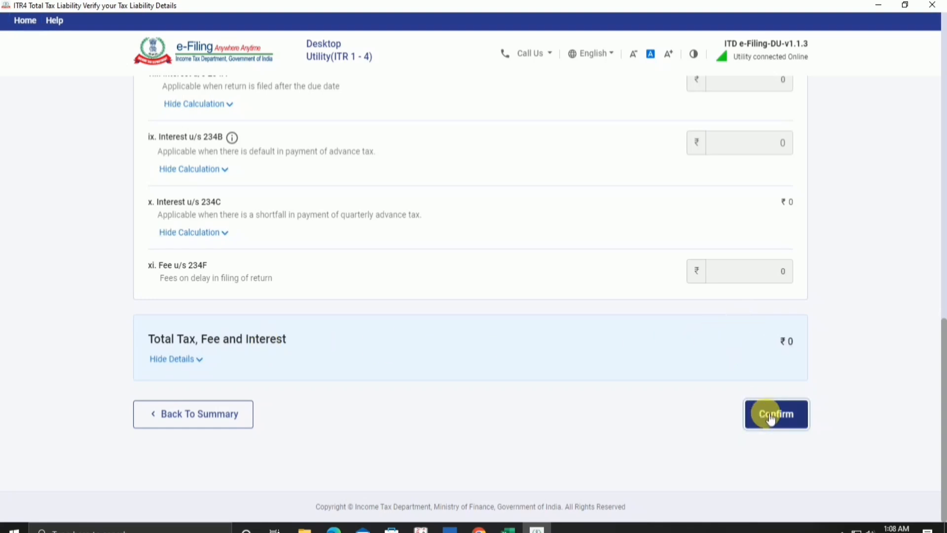